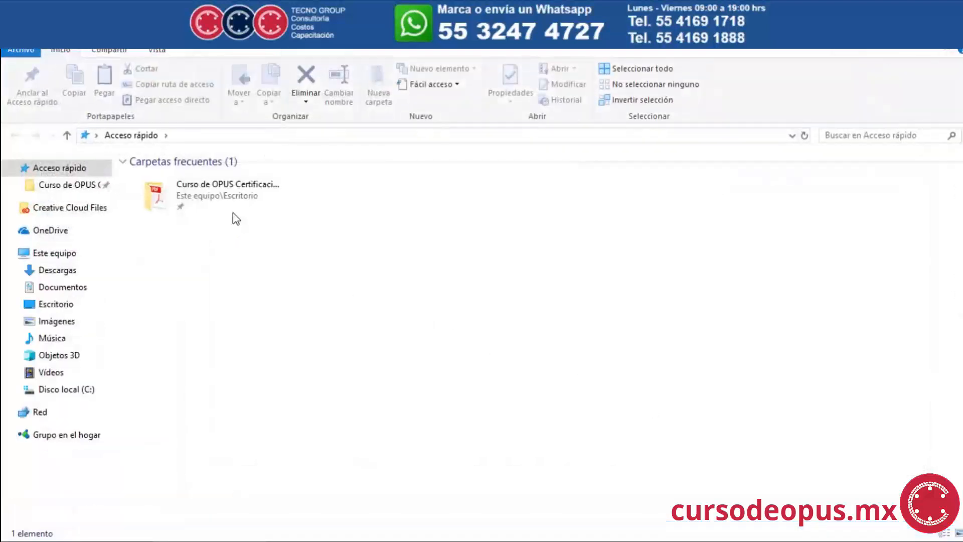
Open Plantilla sobrecosto CFE.sob.xls from folder 14 of the Curso de OPUS Certificación Ecosoft folder and enable editing
double_click(227, 201)
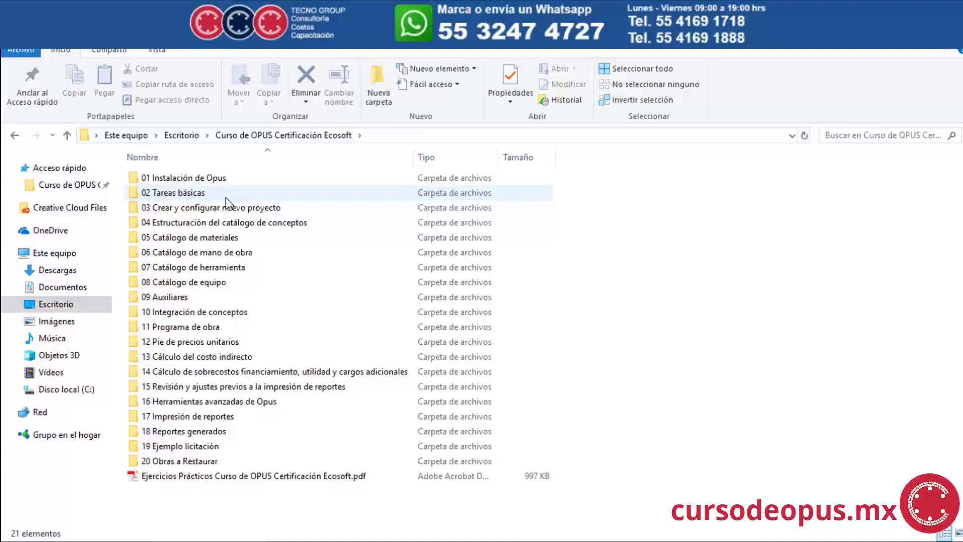
click(295, 377)
double_click(295, 377)
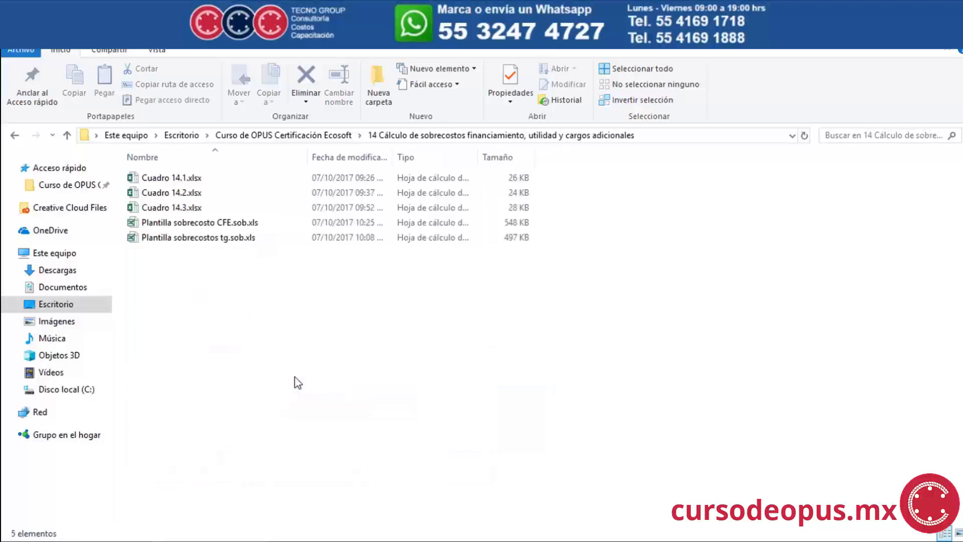
click(232, 225)
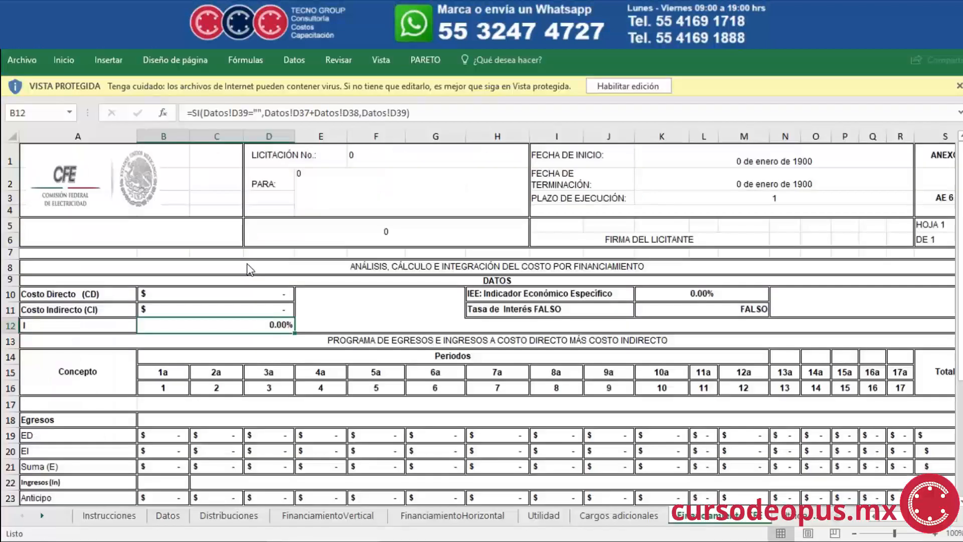
click(627, 87)
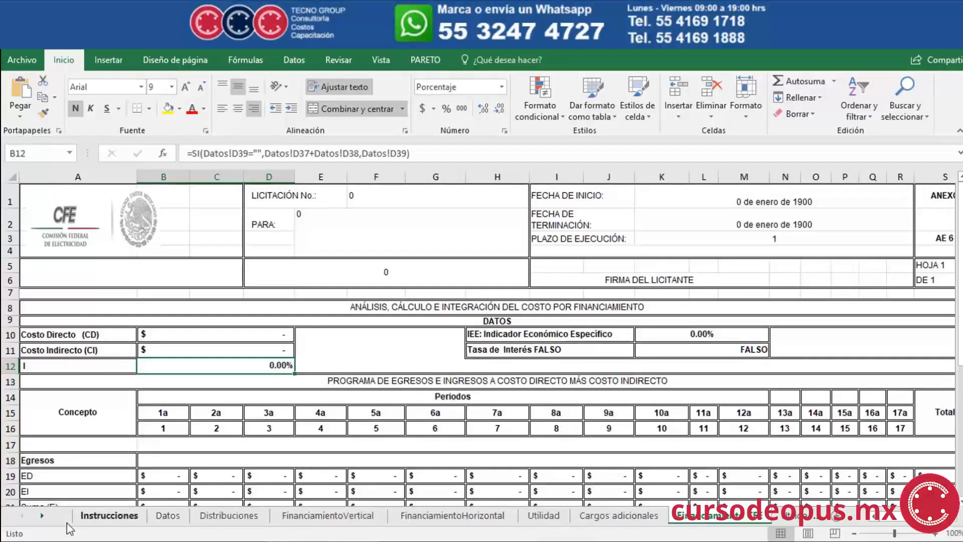
Examine the Financiamiento CFE sheet from its header to the interest row, selecting the whole format
click(43, 515)
click(42, 516)
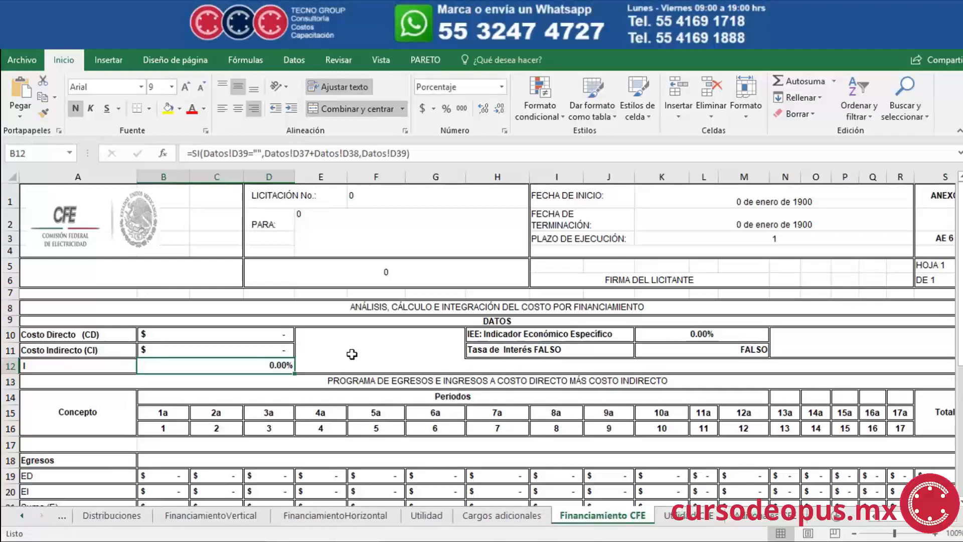
ctrl+scroll(395, 344, down, 2)
ctrl+scroll(396, 346, up, 3)
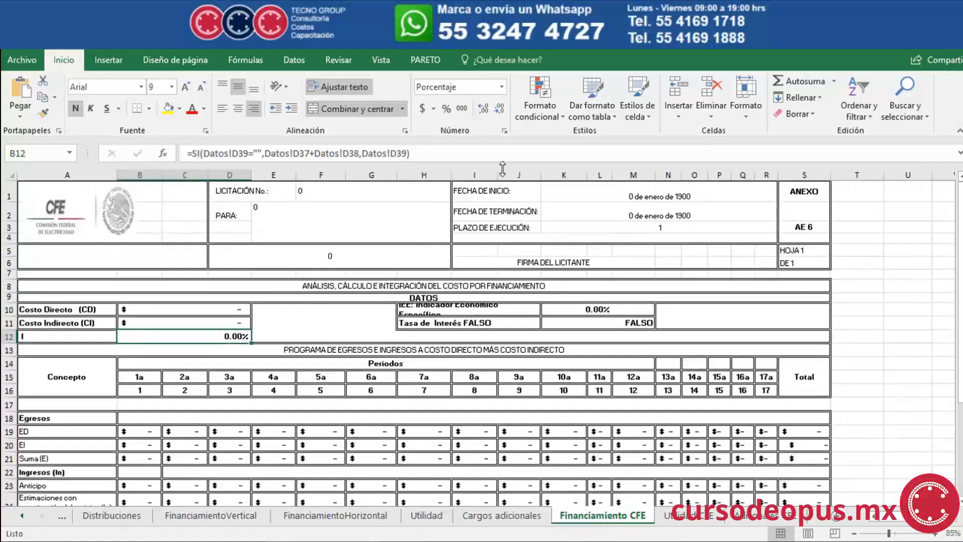
scroll(769, 286, down, 4)
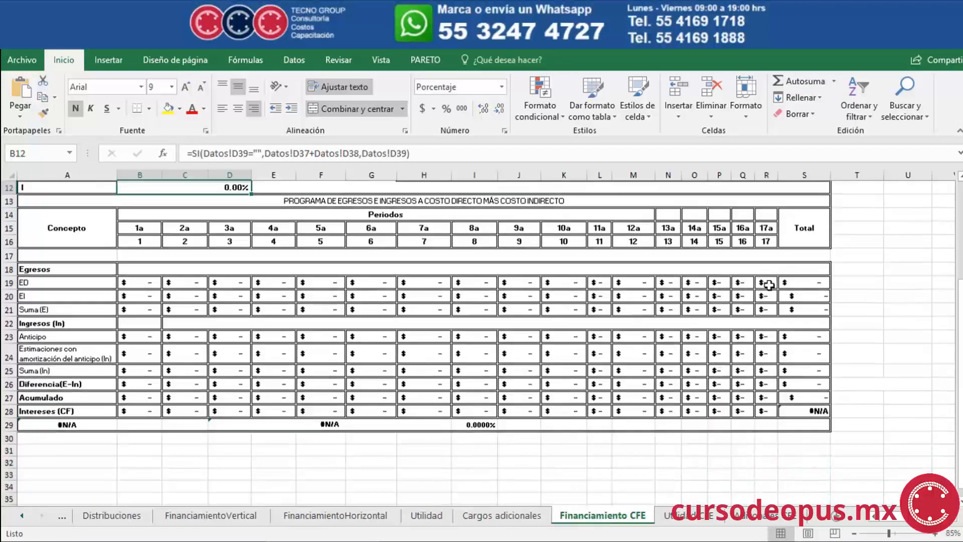
drag(812, 412, 2, 74)
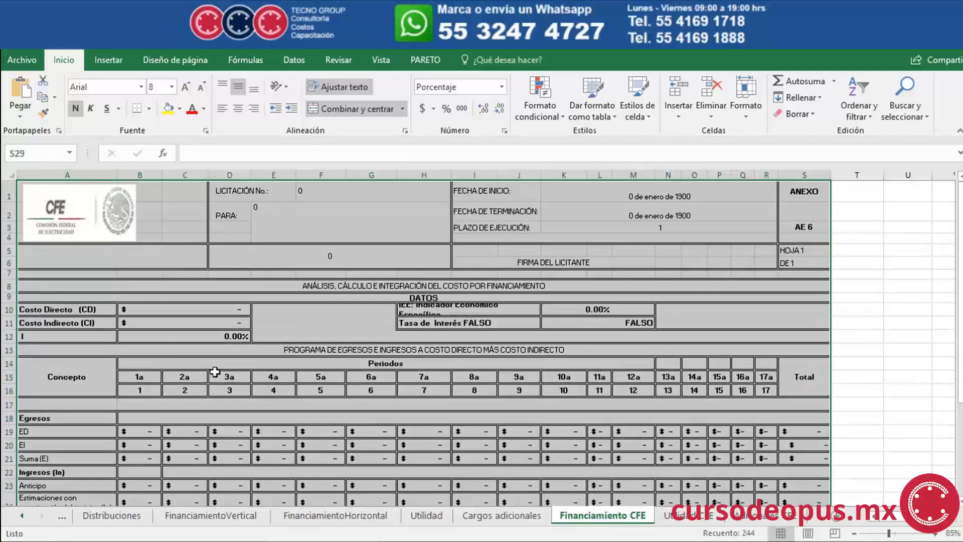
ctrl+scroll(240, 368, up, 1)
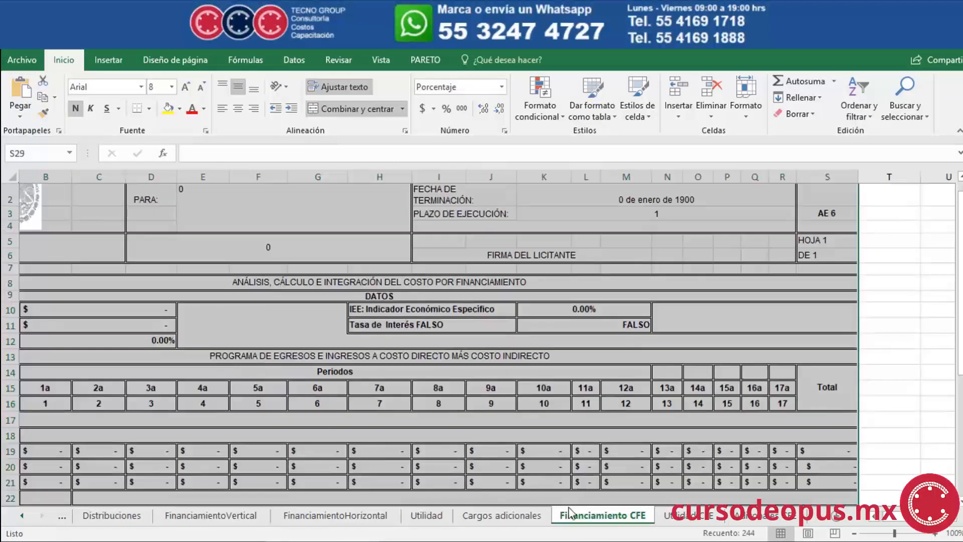
Switch to OPUS and compare its FinanciamientoHorizontal sheet with the Financiamiento CFE sheet in Excel
key(alt+Tab)
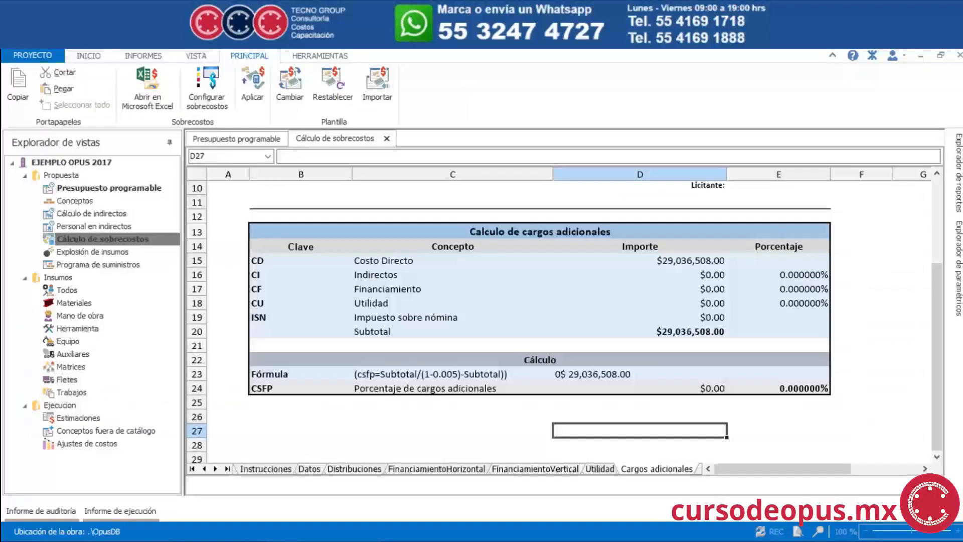
click(420, 468)
scroll(556, 334, up, 2)
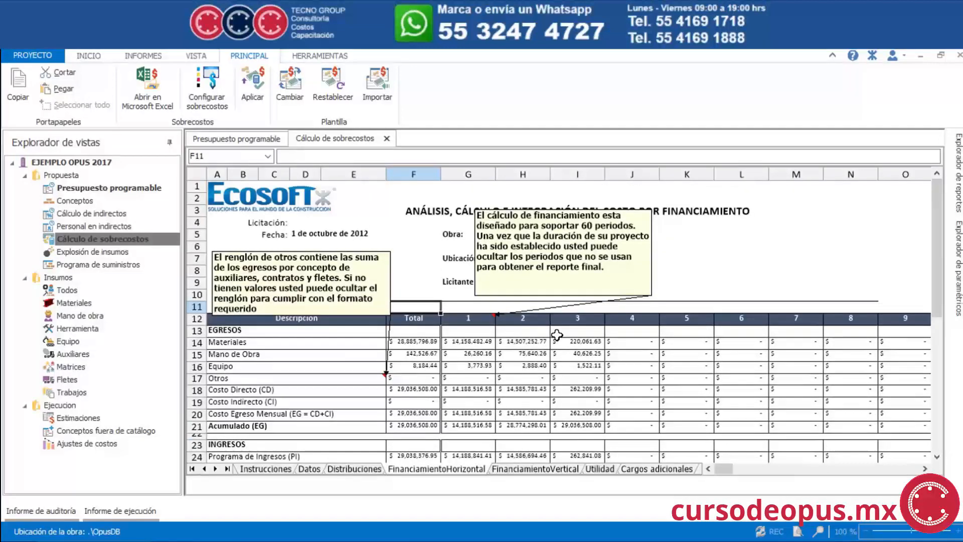
ctrl+scroll(554, 336, up, 2)
scroll(554, 335, down, 5)
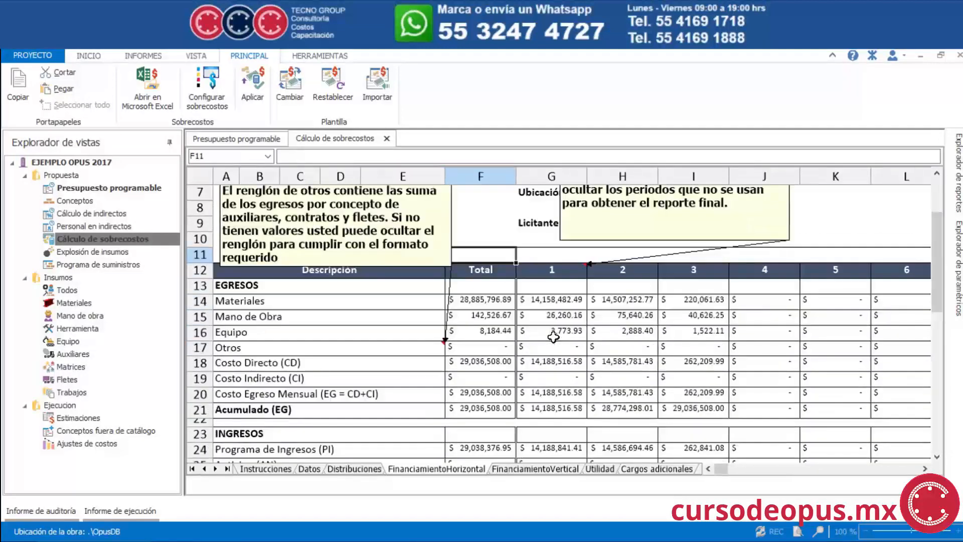
scroll(554, 337, up, 5)
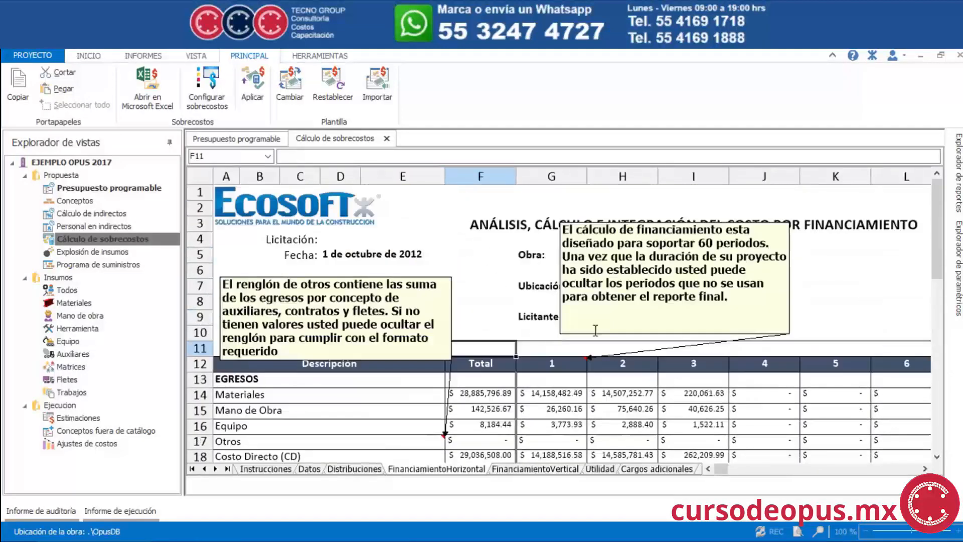
ctrl+scroll(583, 363, down, 2)
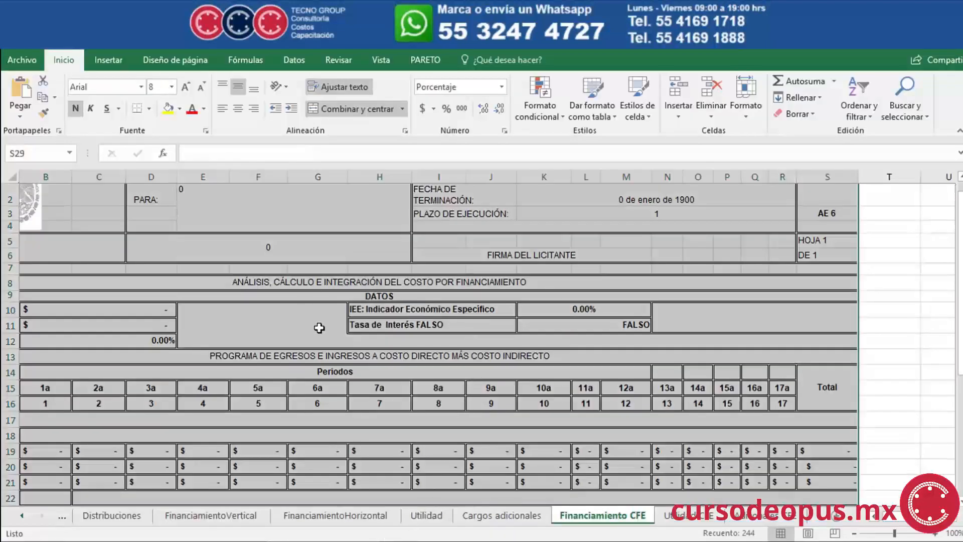
scroll(313, 322, down, 2)
scroll(321, 330, down, 2)
scroll(322, 330, up, 5)
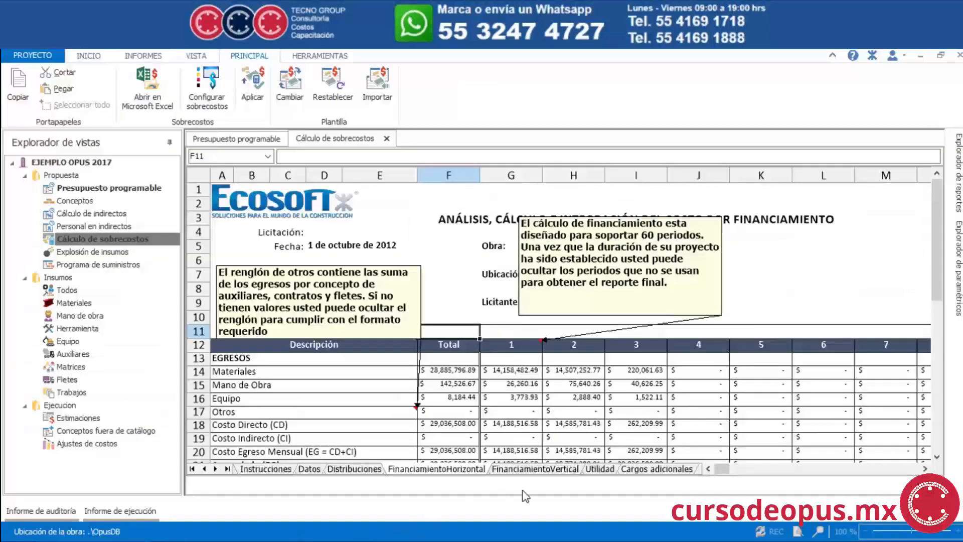
Compare the Utilidad sheet in OPUS with the Utilidad CFE sheet in Excel, looking over both complete formats
click(599, 468)
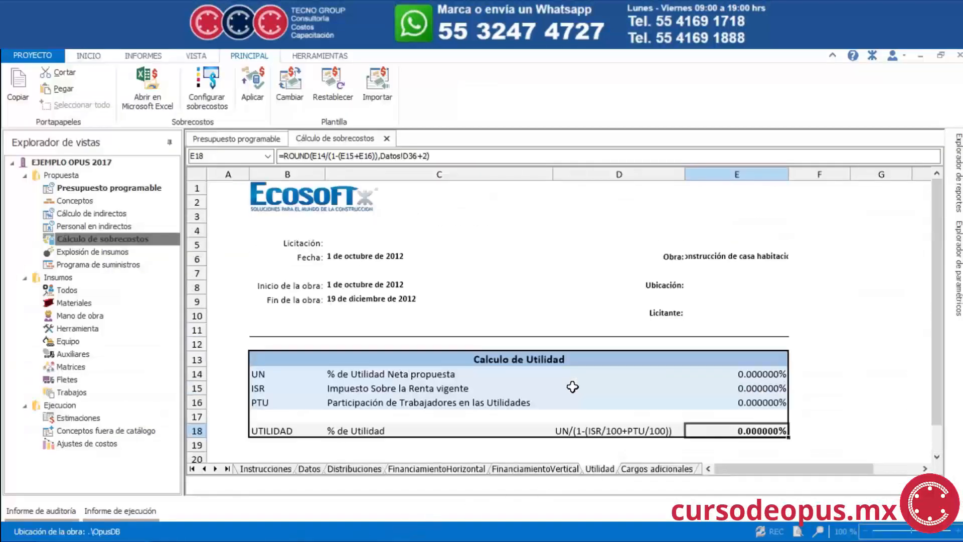
drag(226, 190, 802, 402)
scroll(698, 391, up, 3)
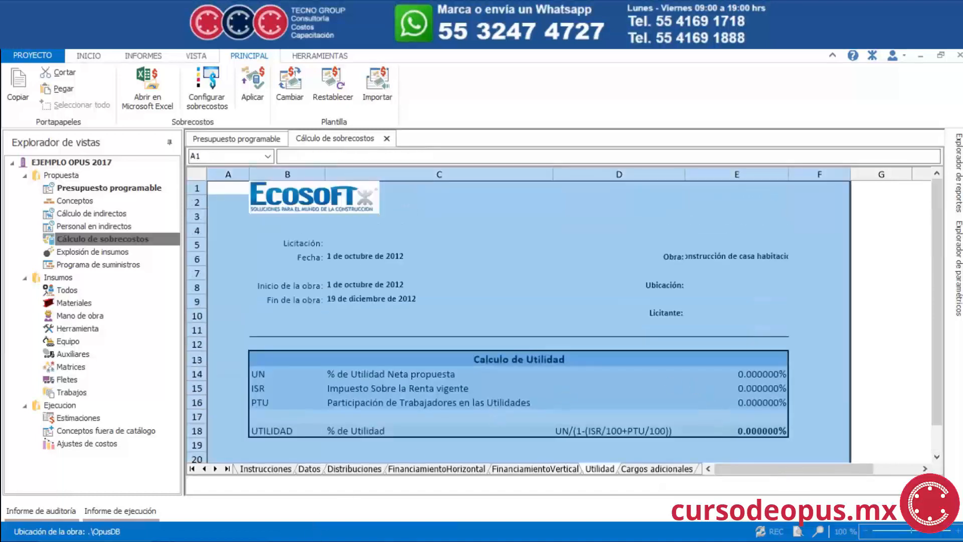
key(alt+Tab)
click(684, 515)
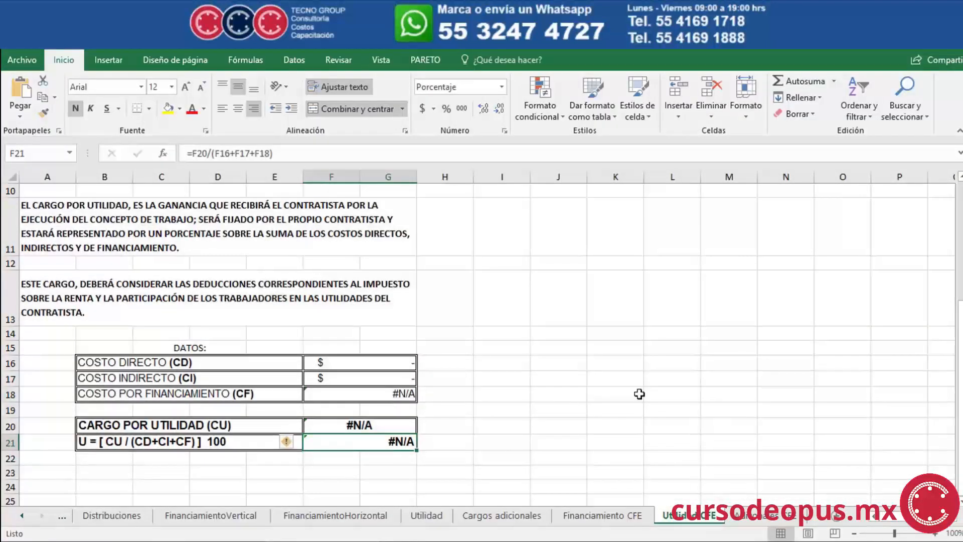
scroll(432, 387, up, 3)
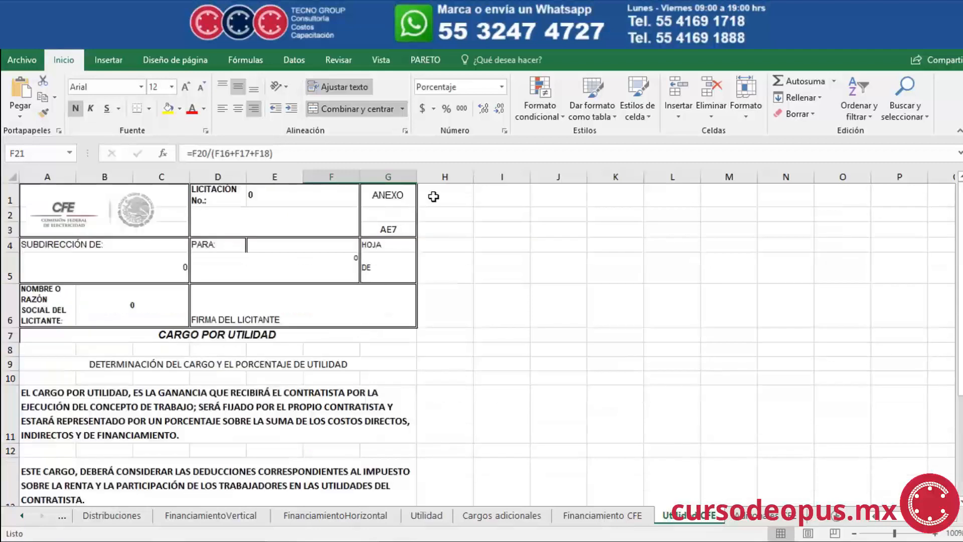
scroll(438, 294, down, 4)
scroll(436, 296, up, 4)
Switch to OPUS and look through the additional charges calculation on its Cargos adicionales sheet
key(alt+Tab)
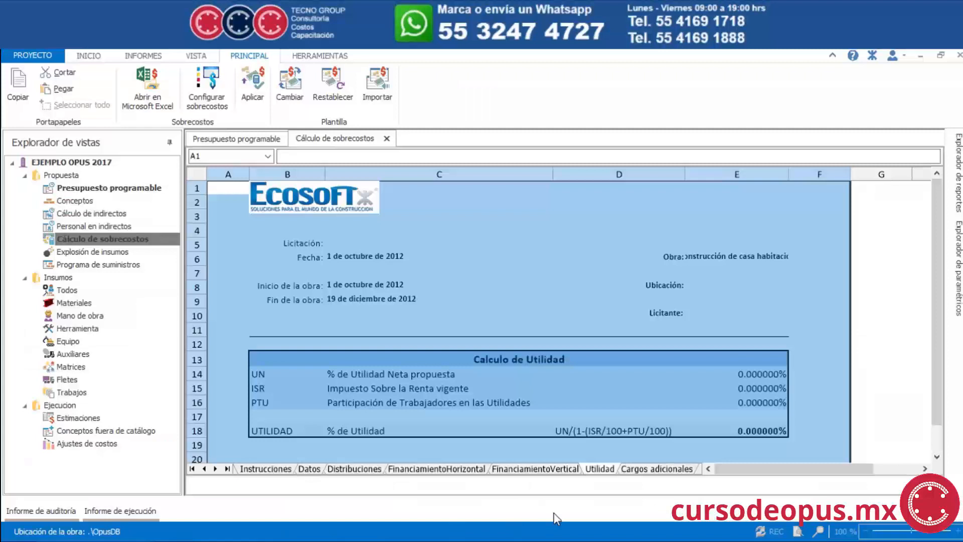
click(649, 469)
scroll(794, 356, up, 4)
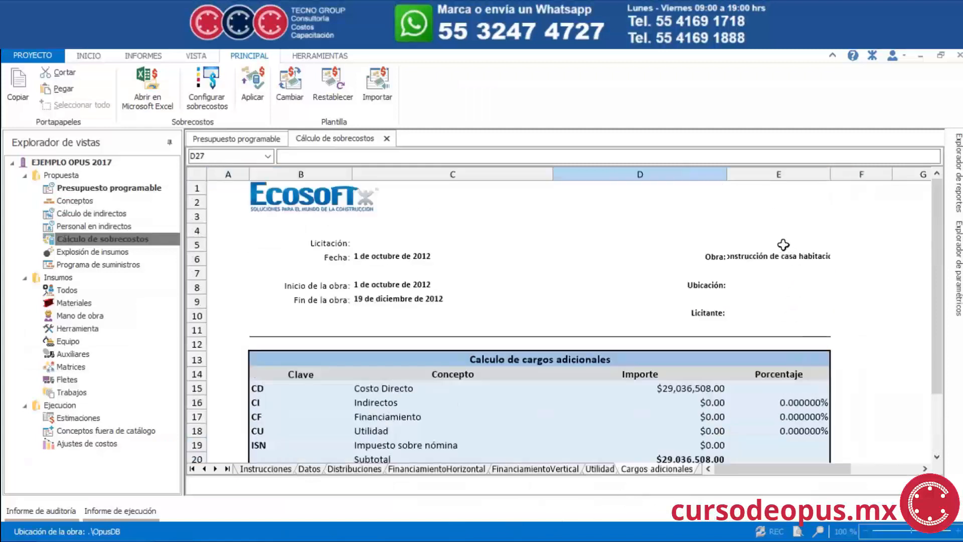
scroll(782, 248, down, 4)
scroll(467, 316, up, 4)
Switch to Excel and examine the Adicionales CFE sheet, including its header, formula and cost data
key(alt+Tab)
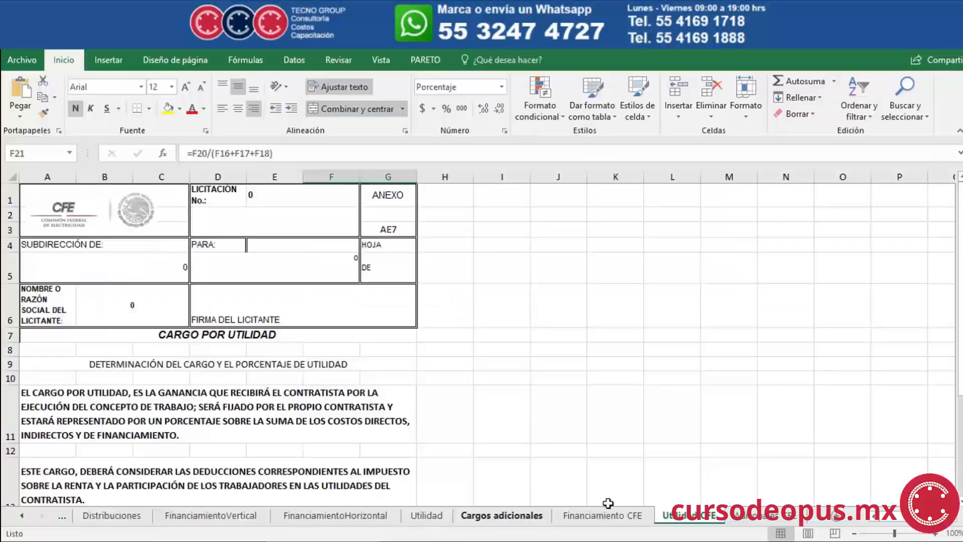
click(746, 517)
scroll(561, 354, up, 2)
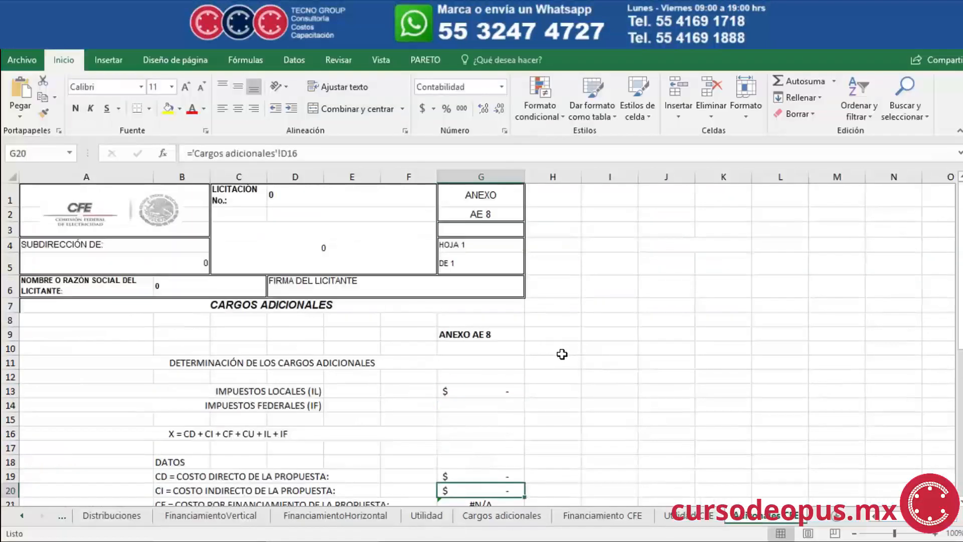
scroll(367, 346, down, 4)
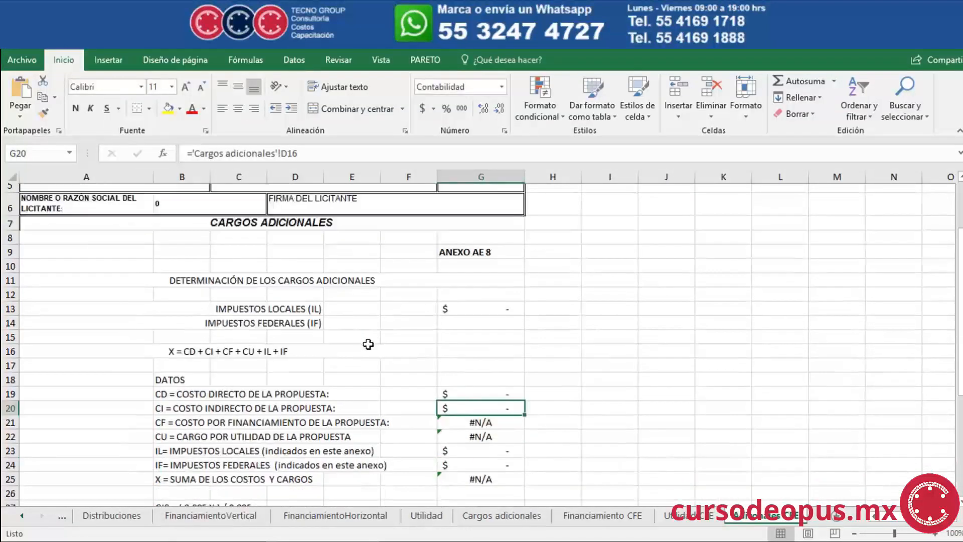
scroll(368, 346, up, 2)
scroll(368, 347, up, 4)
scroll(368, 347, up, 1)
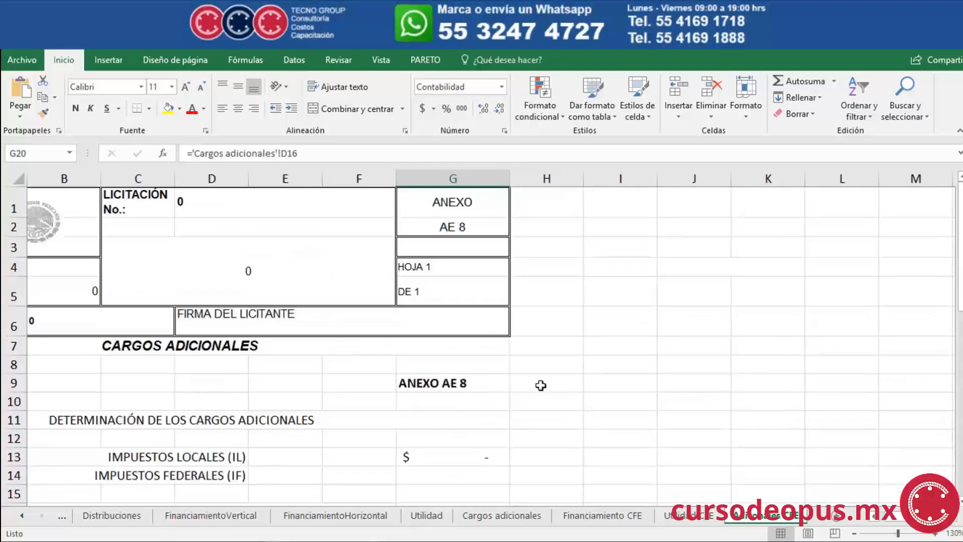
scroll(407, 378, left, 2)
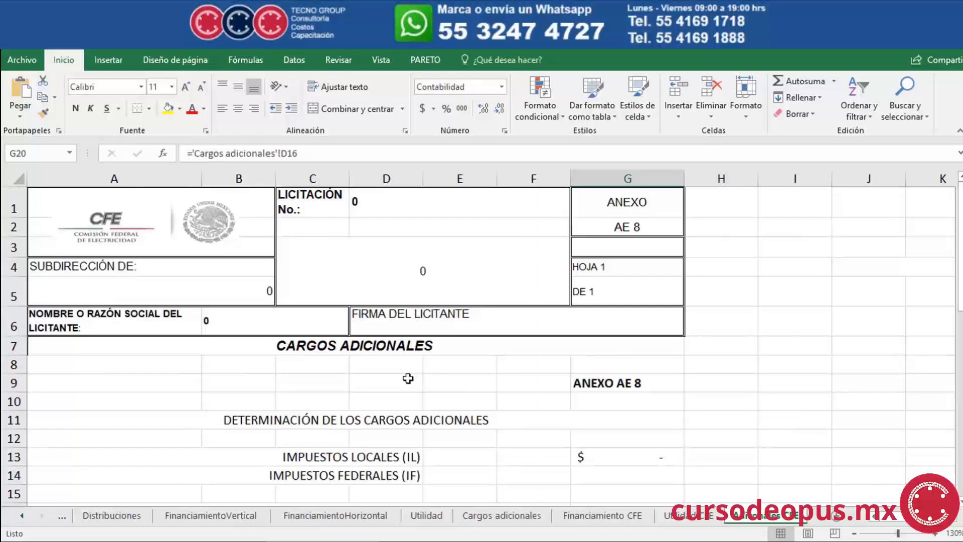
Return to OPUS and review the concepts and formula in the Cargos adicionales calculation
key(alt+Tab)
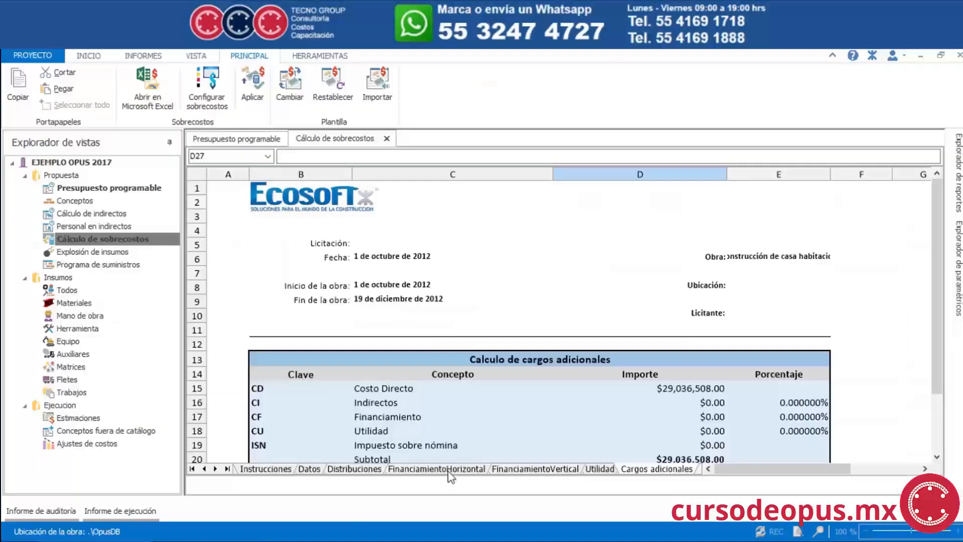
click(479, 334)
scroll(531, 349, down, 1)
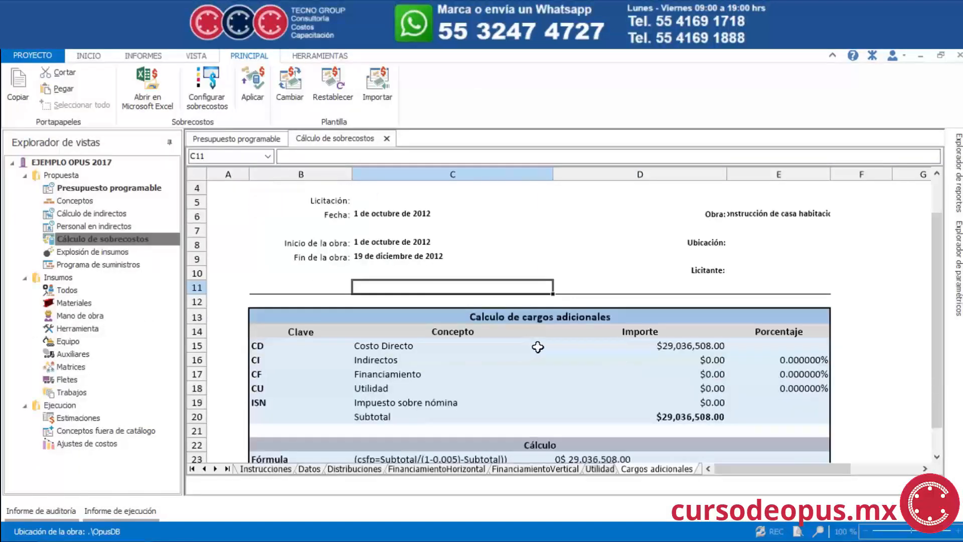
scroll(537, 347, down, 2)
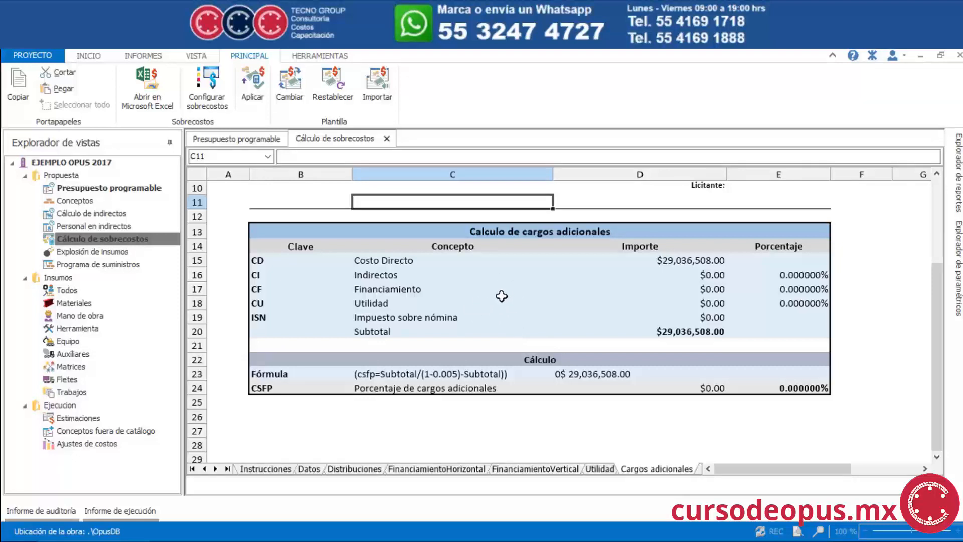
click(305, 57)
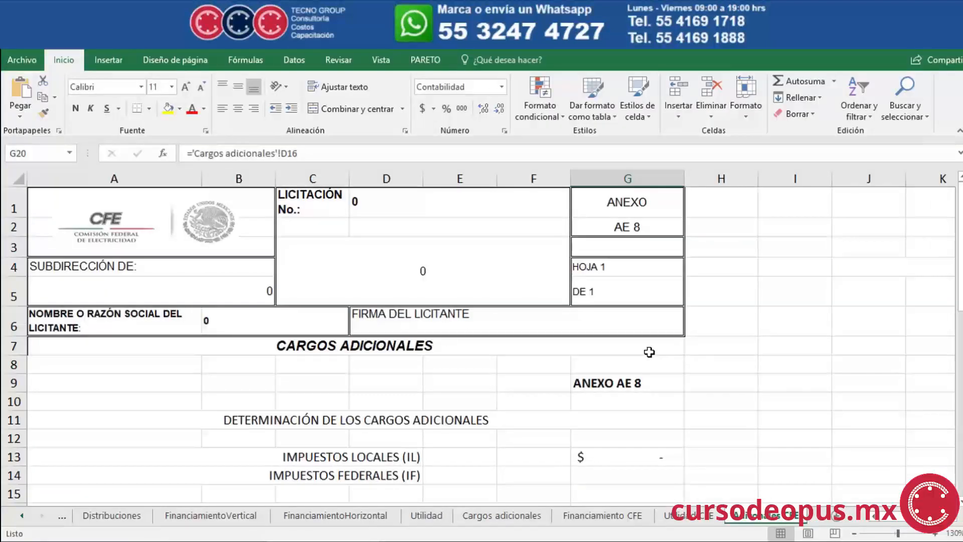
In Excel, add a blank worksheet after Adicionales CFE and delete it again
ctrl+scroll(650, 357, down, 3)
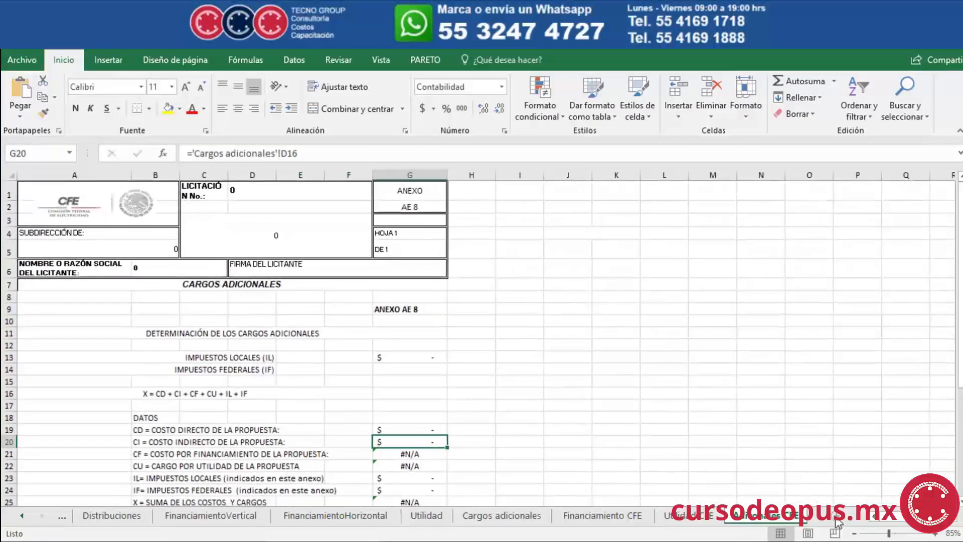
click(835, 516)
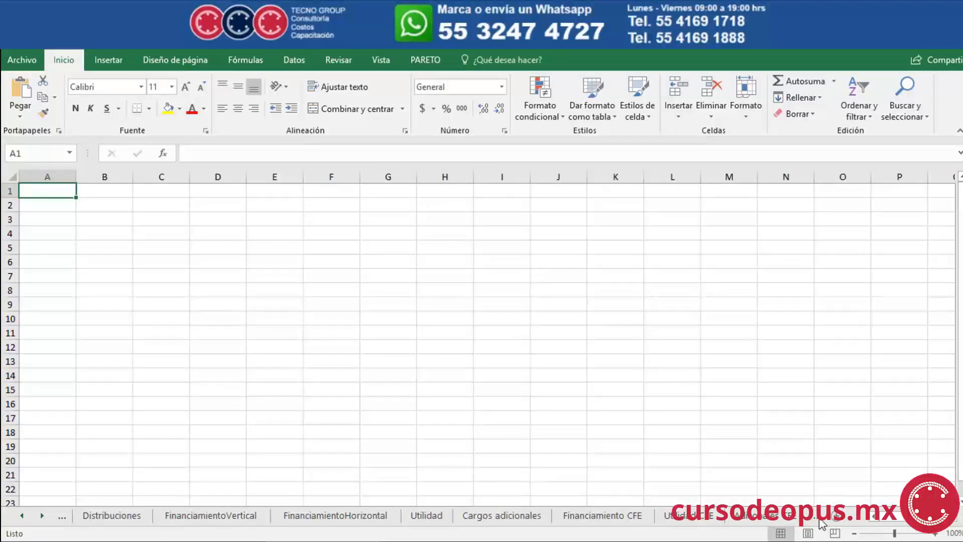
click(42, 516)
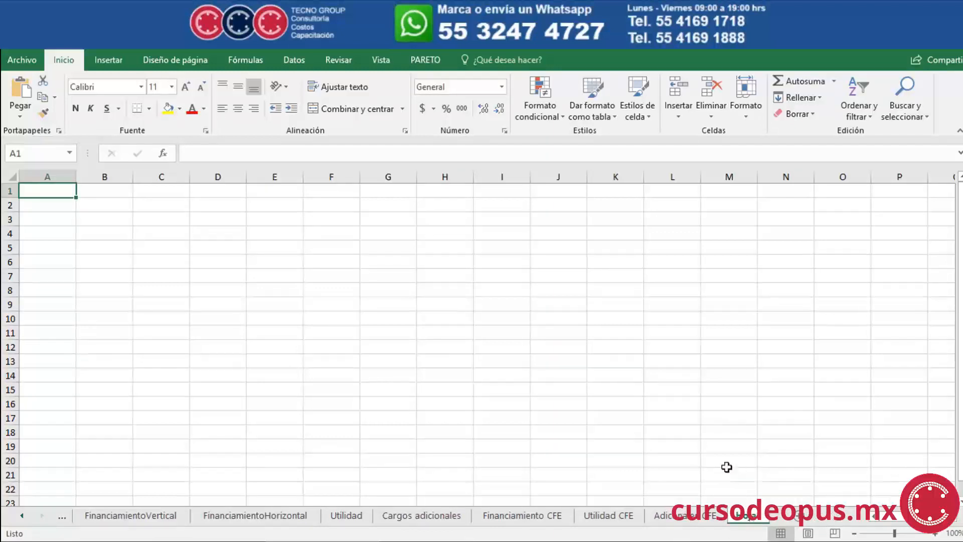
right_click(746, 520)
click(752, 365)
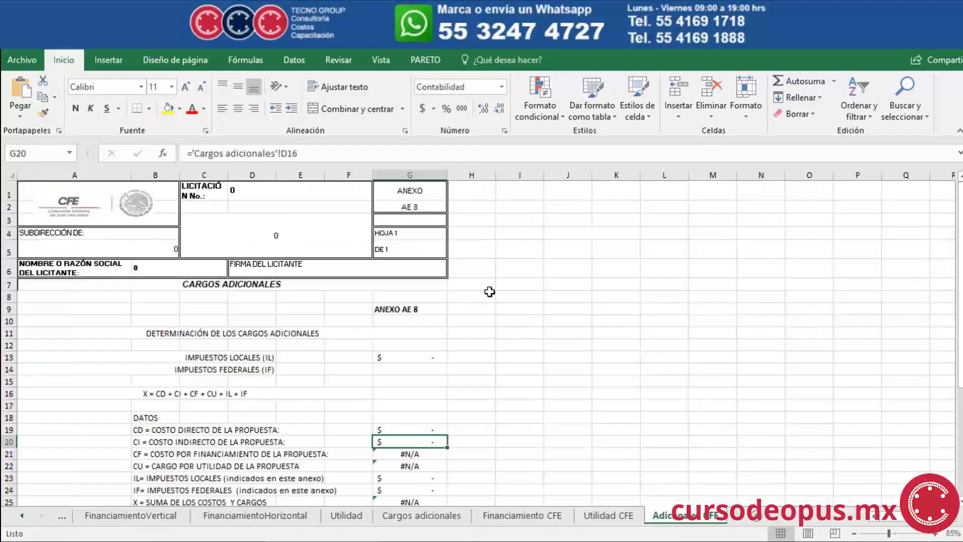
Look through the Financiamiento CFE sheet, including its header, periods and the expense and income schedule down to the interest row
click(527, 519)
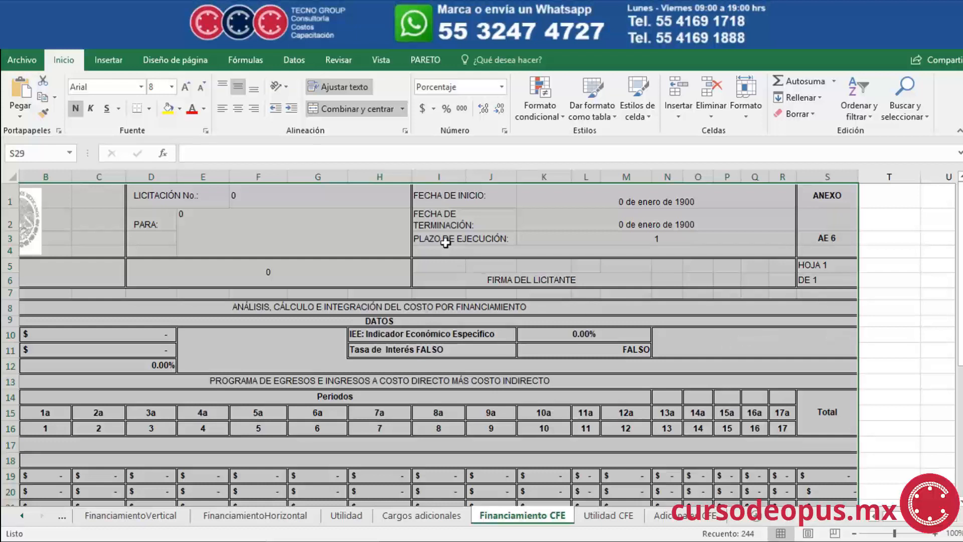
scroll(455, 255, down, 4)
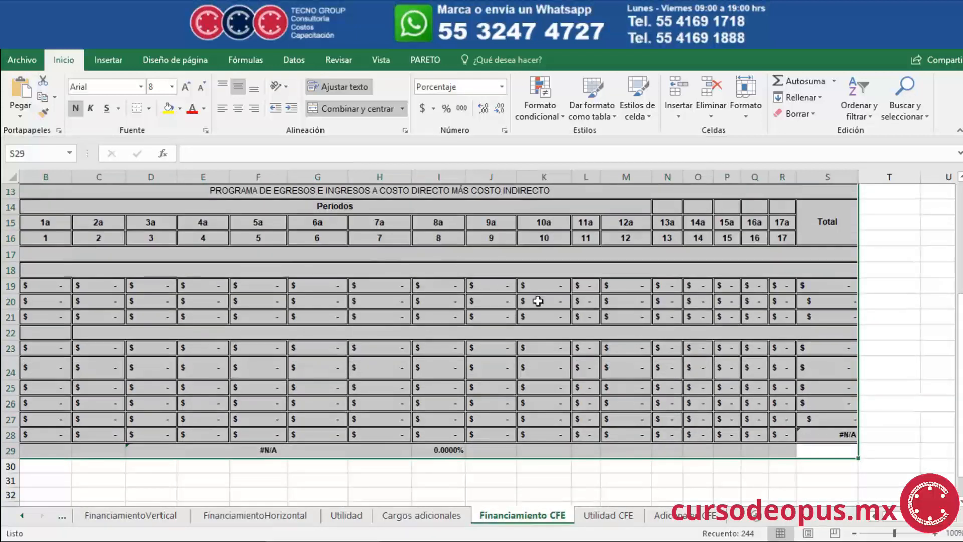
scroll(875, 521, left, 1)
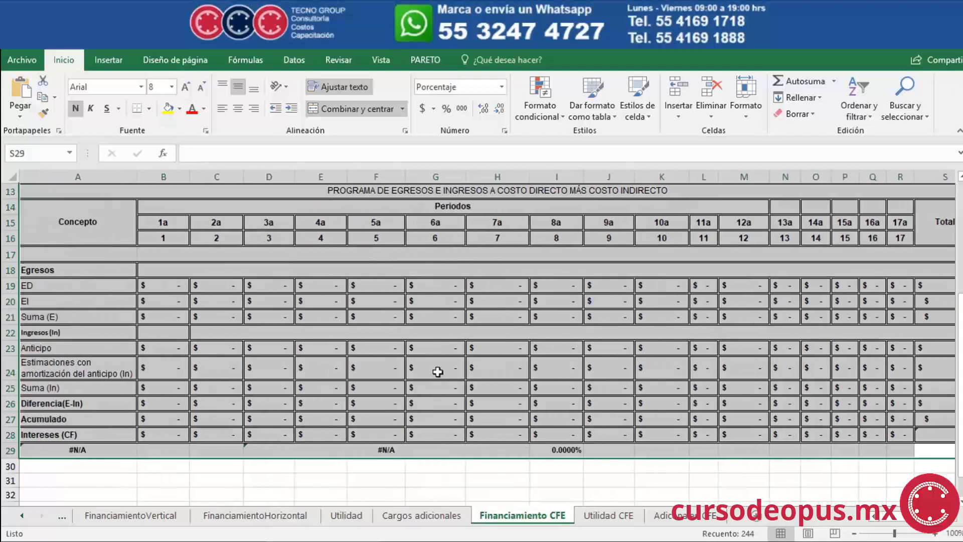
scroll(438, 372, up, 2)
Check the linked formulas of the ED row on Financiamiento CFE, period by period from B19 to M19
click(169, 374)
scroll(272, 367, down, 1)
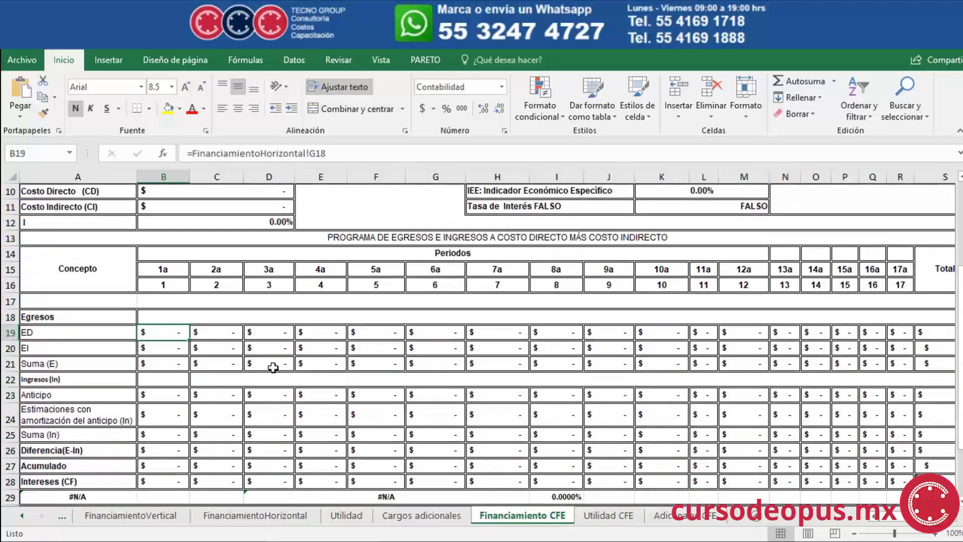
key(Right)
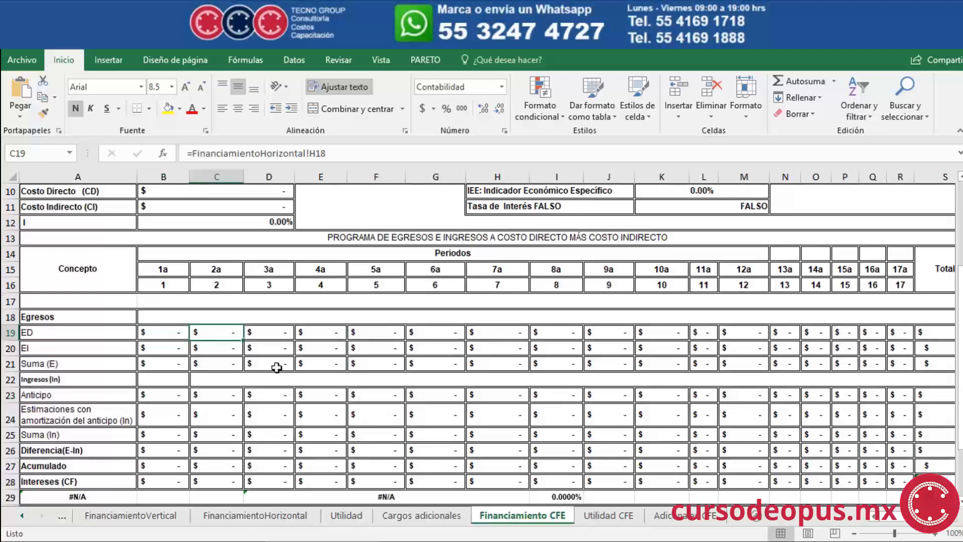
key(Right)
key(Right)
key(Right)
key(Right)
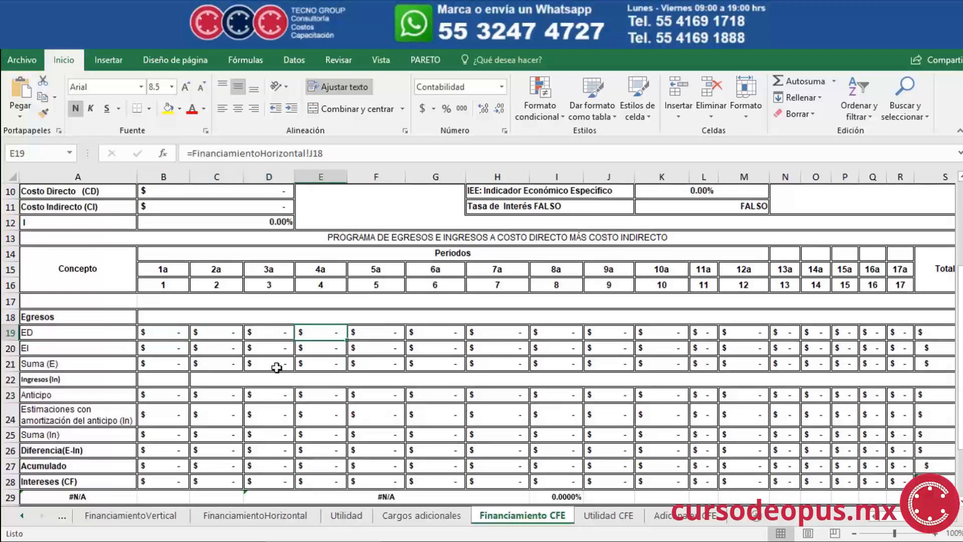
key(Right)
key(Right)
key(Right)
key(Right)
key(Right)
key(Right)
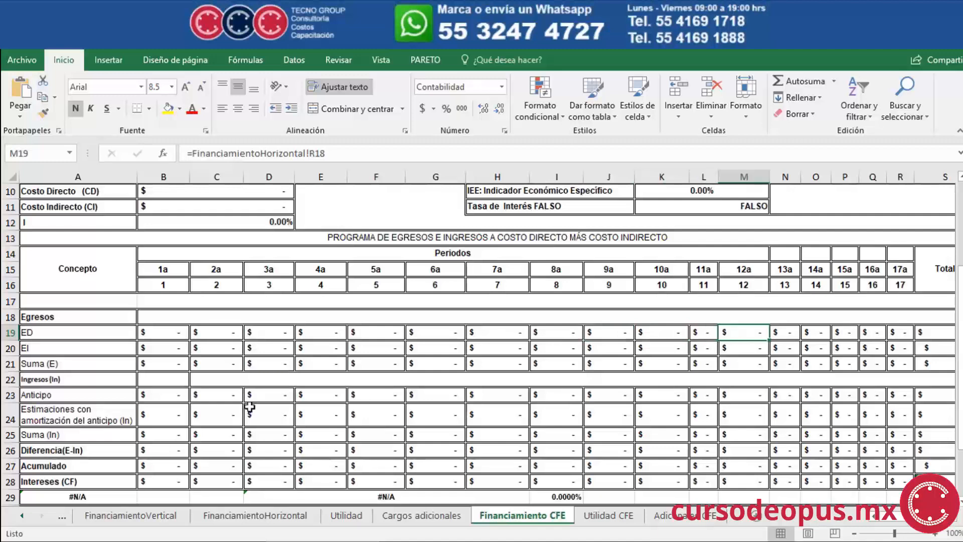
Review the default FinanciamientoVertical sheet and the expenses, income and financing formula on the FinanciamientoHorizontal sheet
click(173, 521)
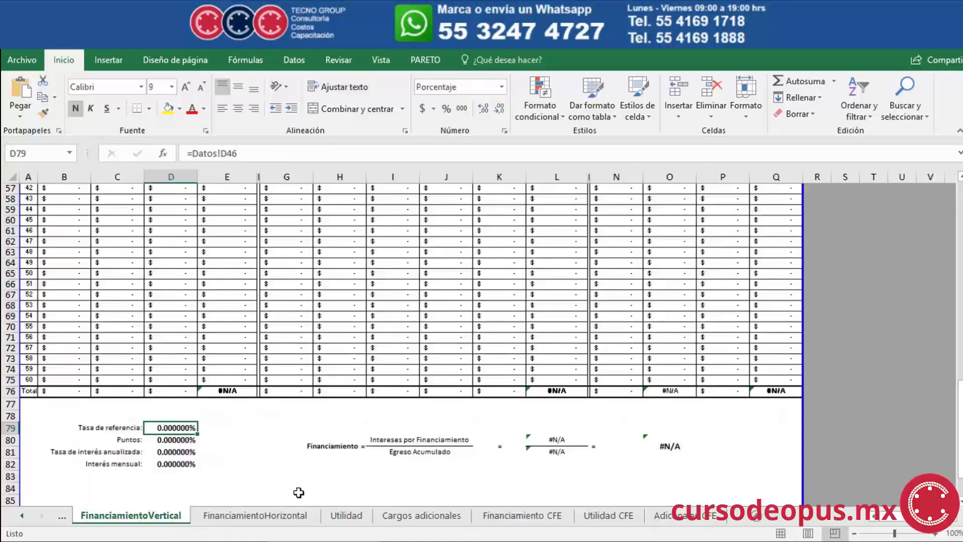
click(26, 516)
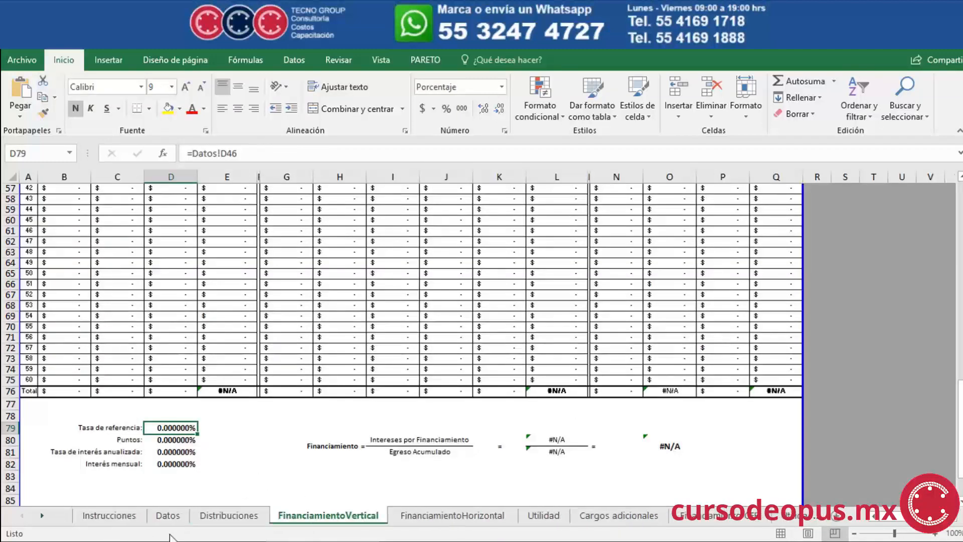
click(448, 516)
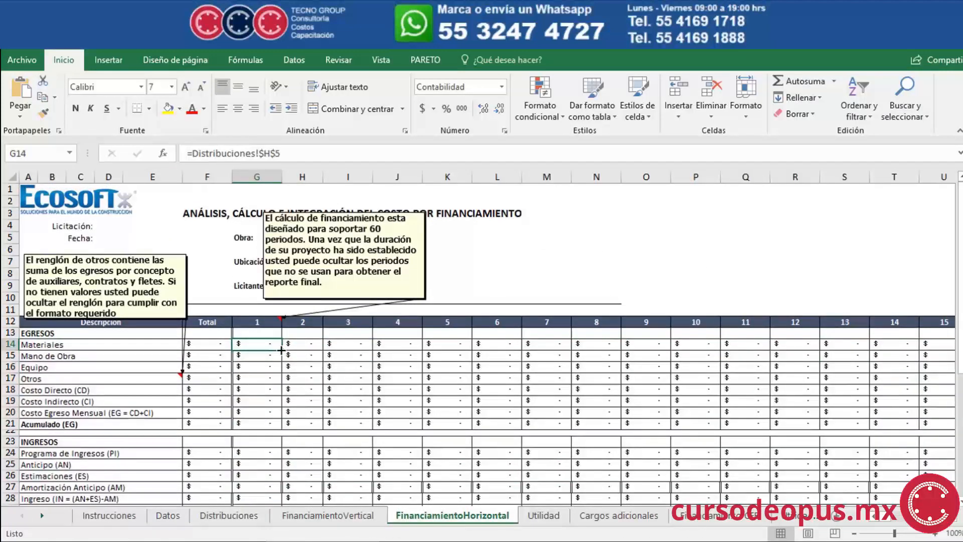
scroll(275, 326, down, 3)
scroll(338, 348, down, 3)
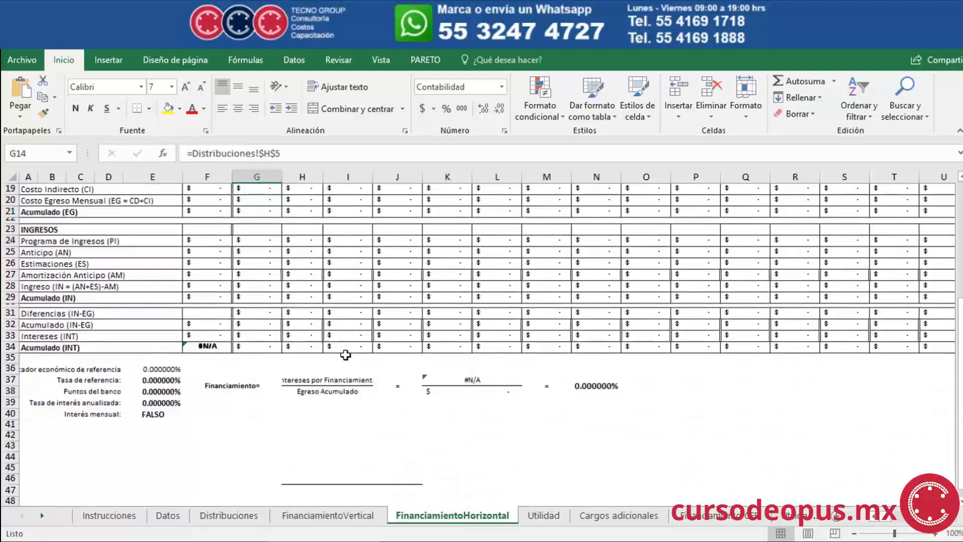
scroll(345, 355, up, 6)
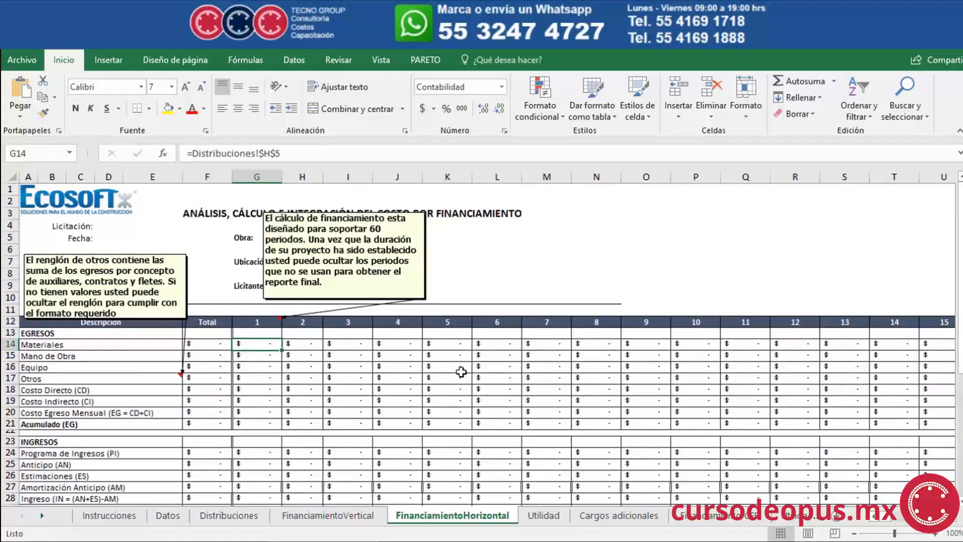
Review the header of Financiamiento CFE and check the direct cost formula in F16 of Utilidad CFE
click(721, 524)
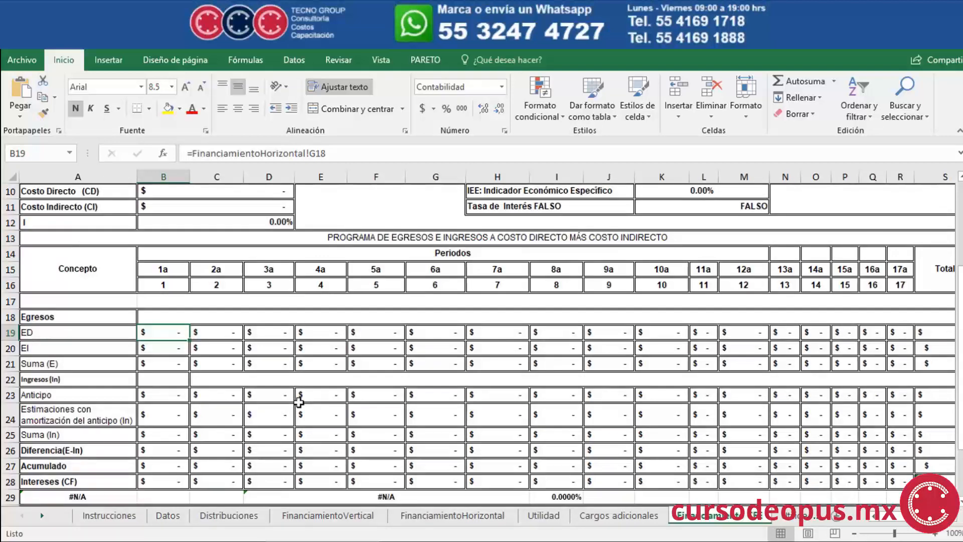
scroll(315, 385, up, 3)
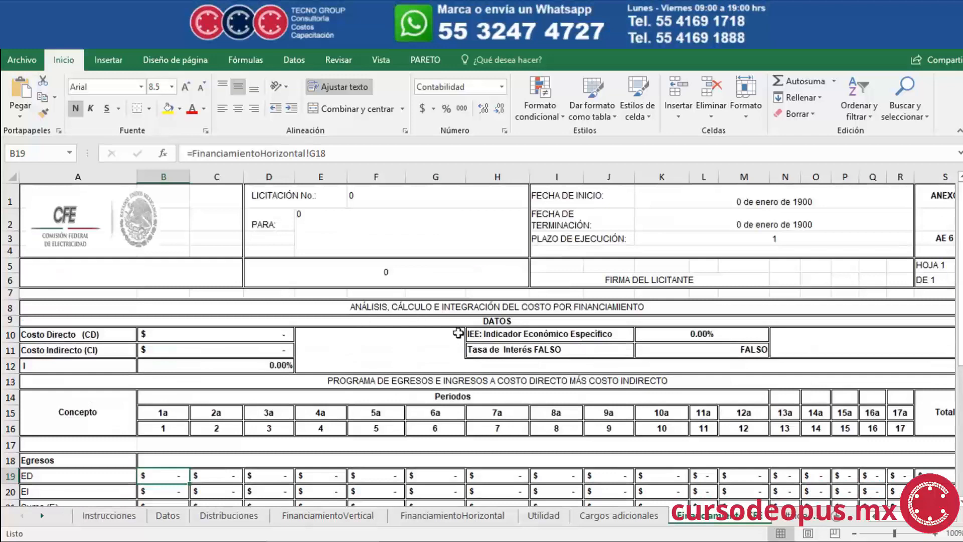
click(789, 519)
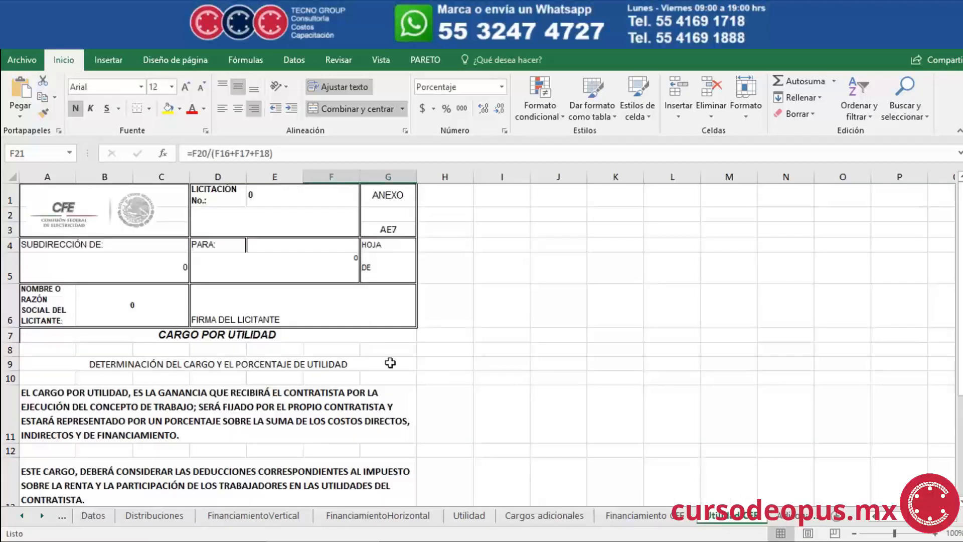
scroll(341, 351, down, 3)
click(358, 362)
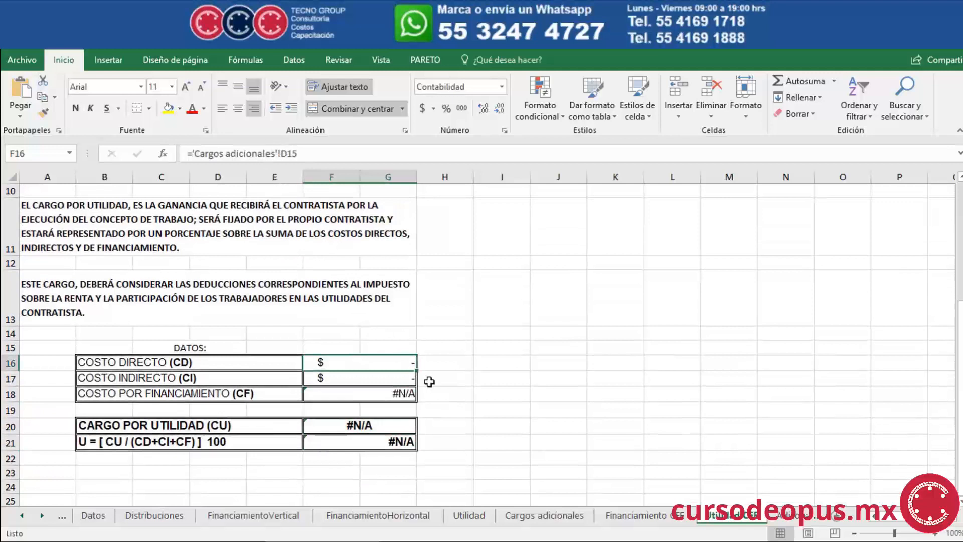
click(378, 362)
Examine the cost data, GIS formula and additional charges result on the Adicionales CFE sheet
click(775, 516)
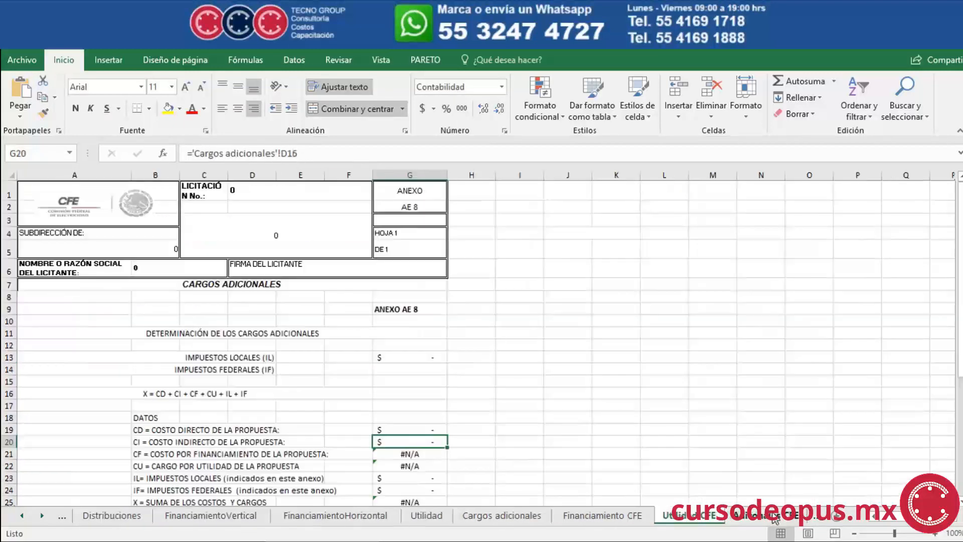
scroll(531, 376, down, 4)
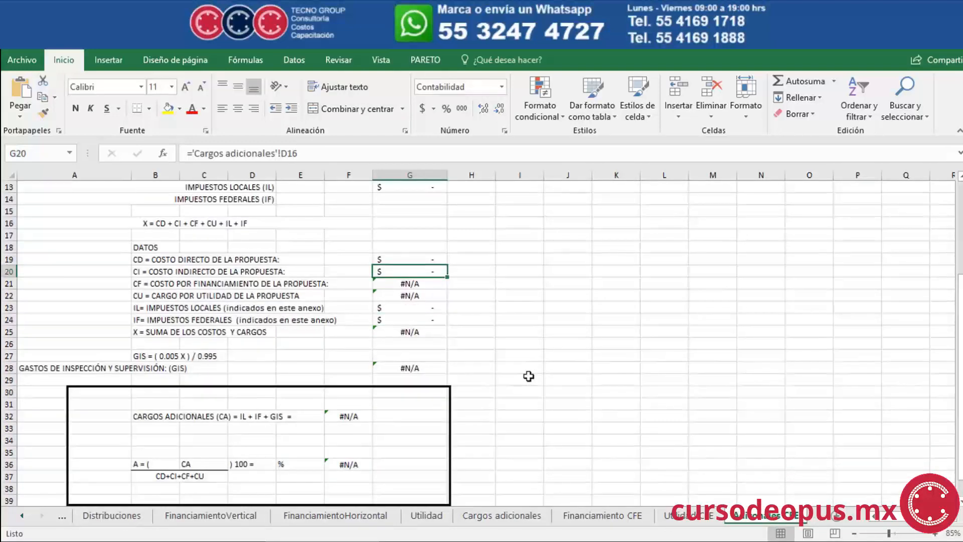
scroll(531, 376, up, 3)
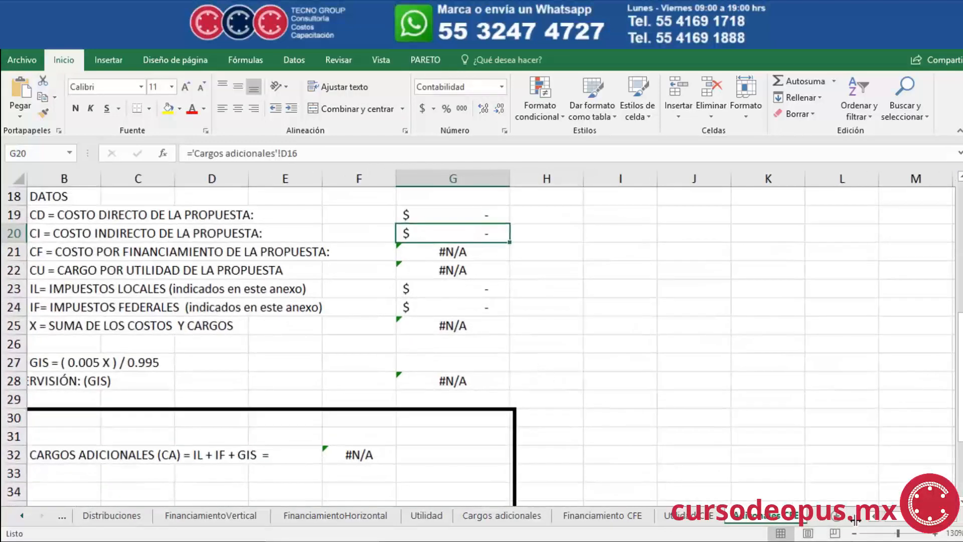
click(874, 516)
Check the amount formulas in D15 to D20 and the percentage formula in E24 on the Cargos adicionales sheet
click(498, 516)
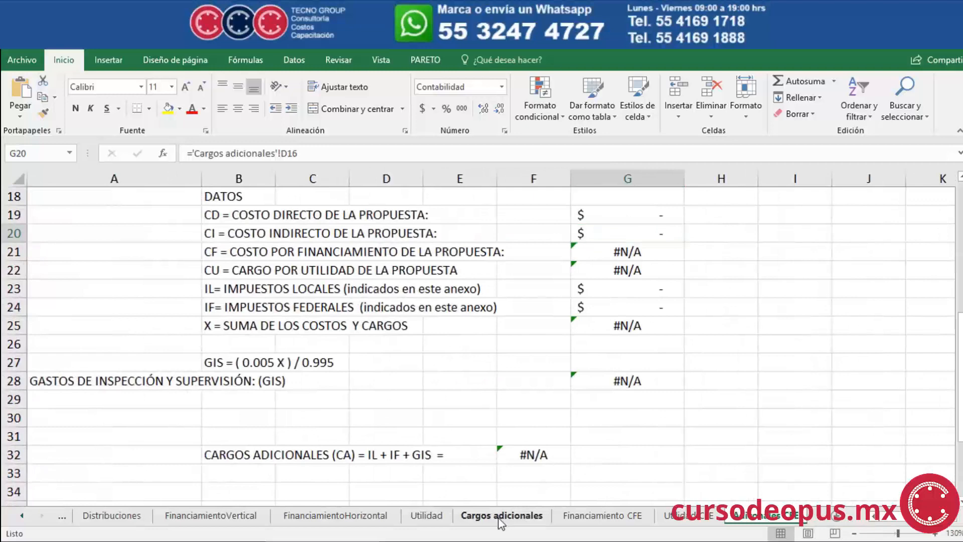
scroll(612, 346, down, 3)
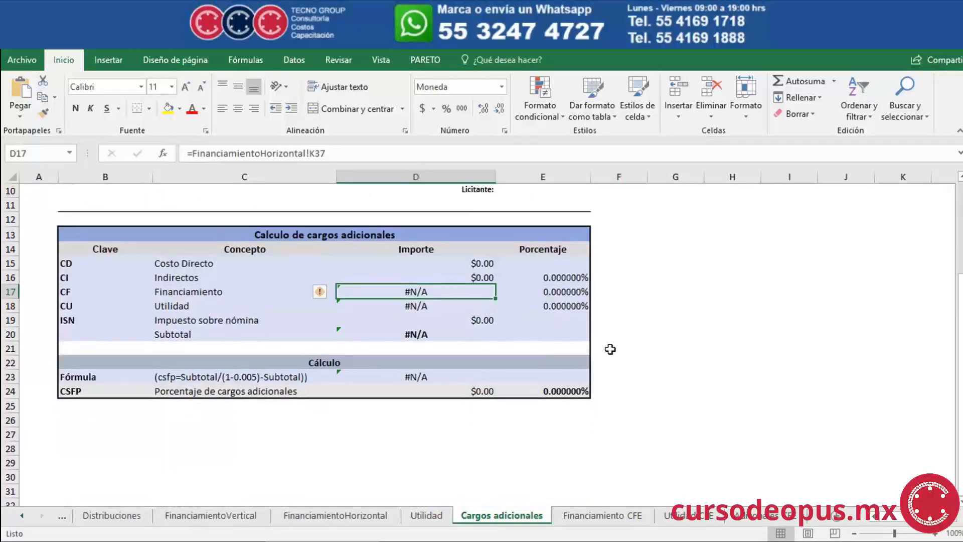
click(485, 265)
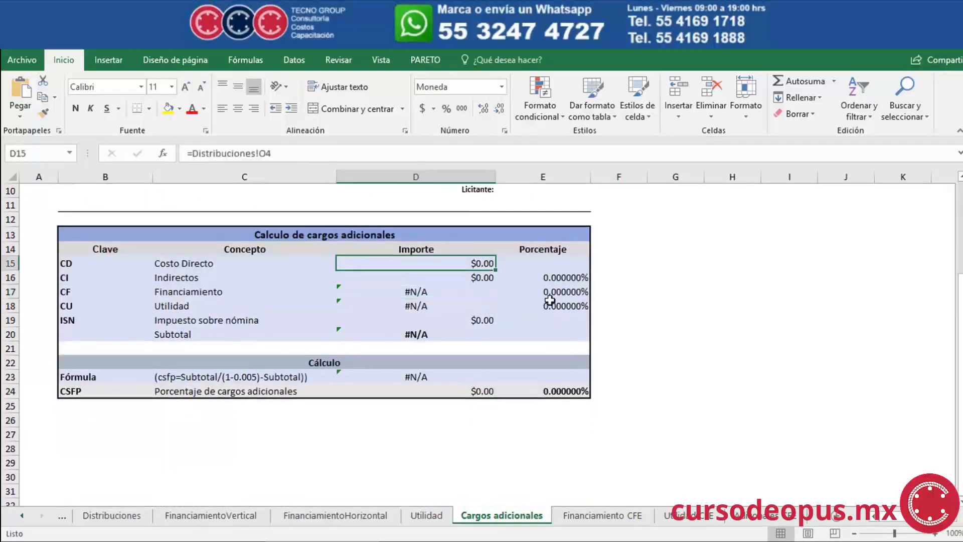
key(Down)
key(Down)
key(Down)
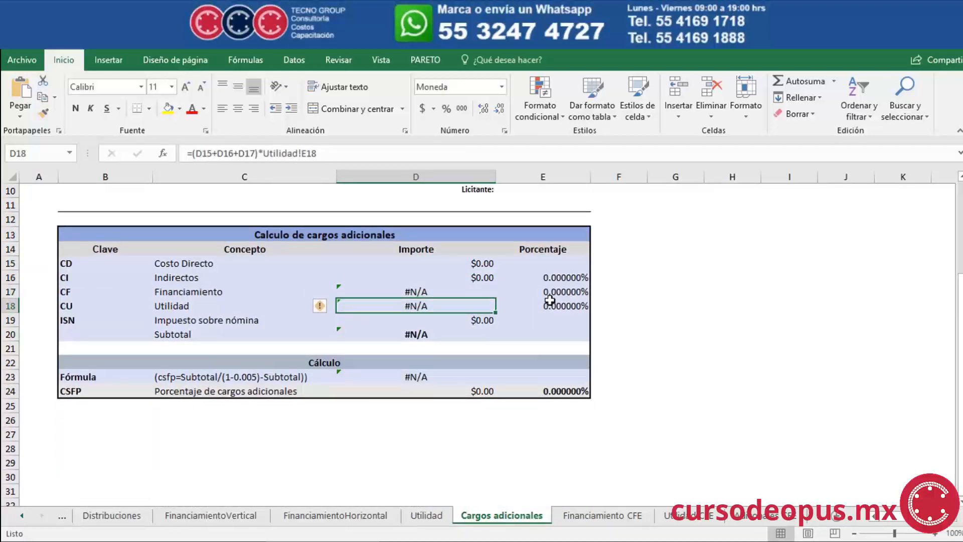
key(Down)
key(Down)
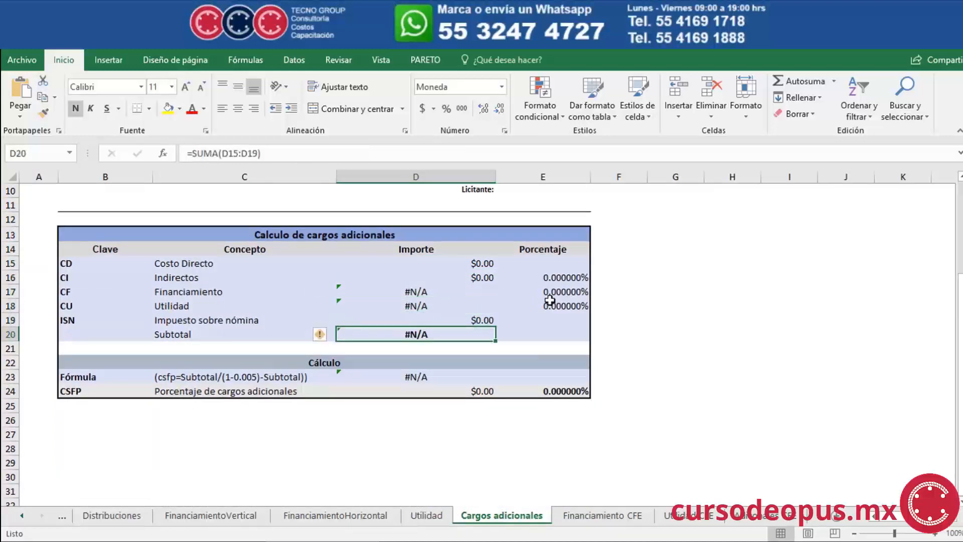
click(571, 391)
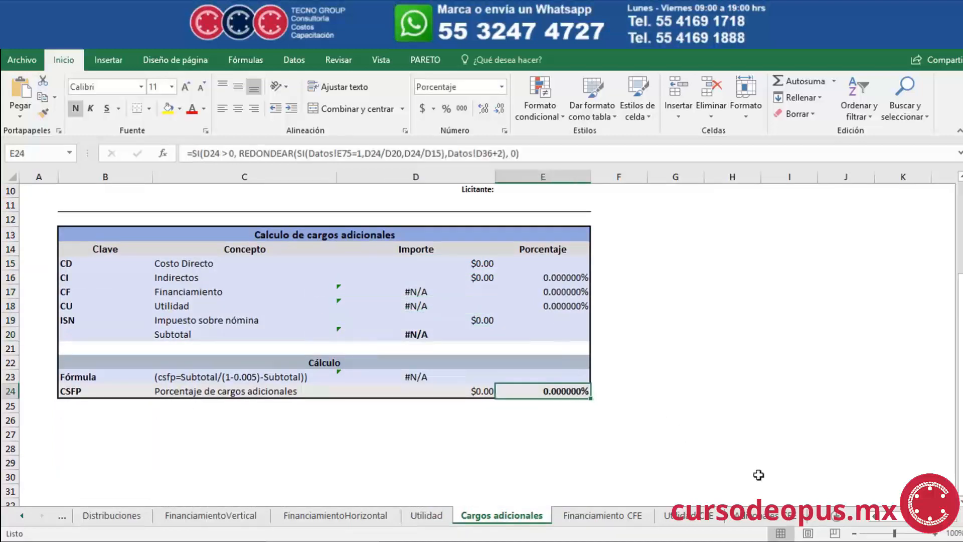
Return to Adicionales CFE, highlight the data block B19:G25 and review it along with the sheet's header
click(764, 517)
scroll(533, 355, up, 3)
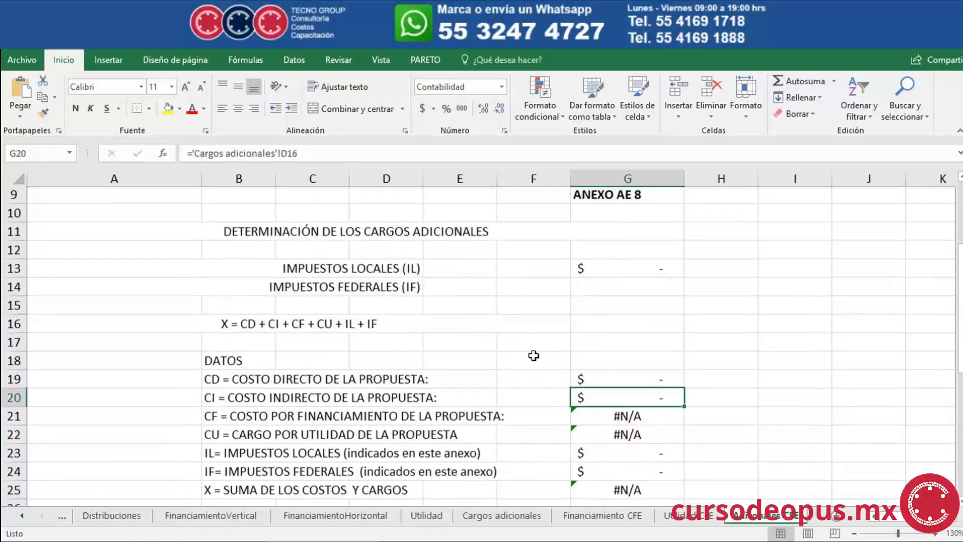
scroll(551, 346, up, 2)
scroll(565, 371, down, 3)
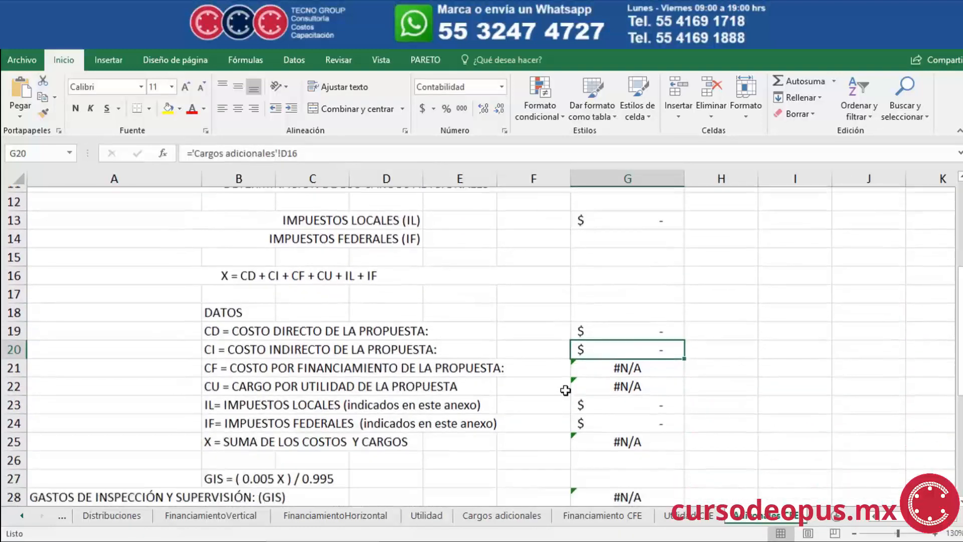
drag(228, 326, 627, 436)
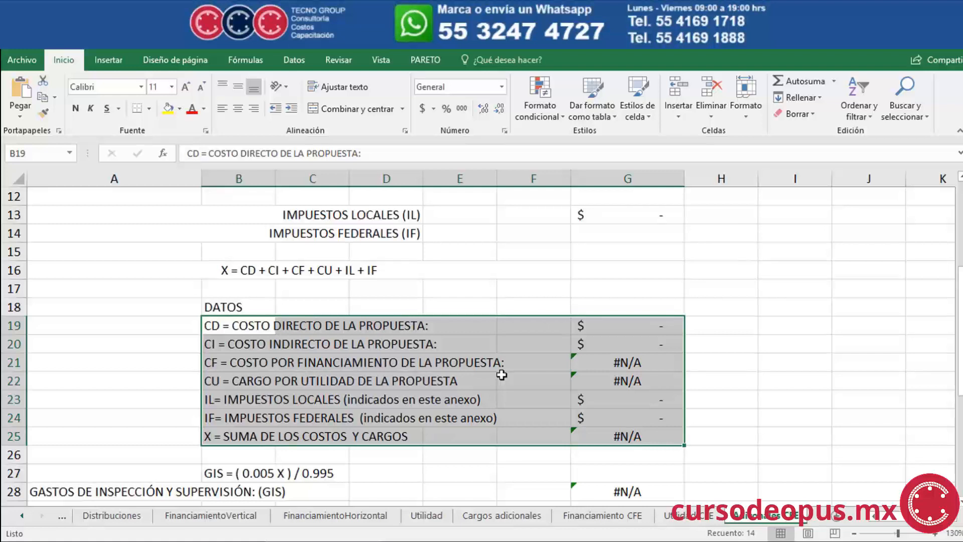
scroll(501, 374, up, 4)
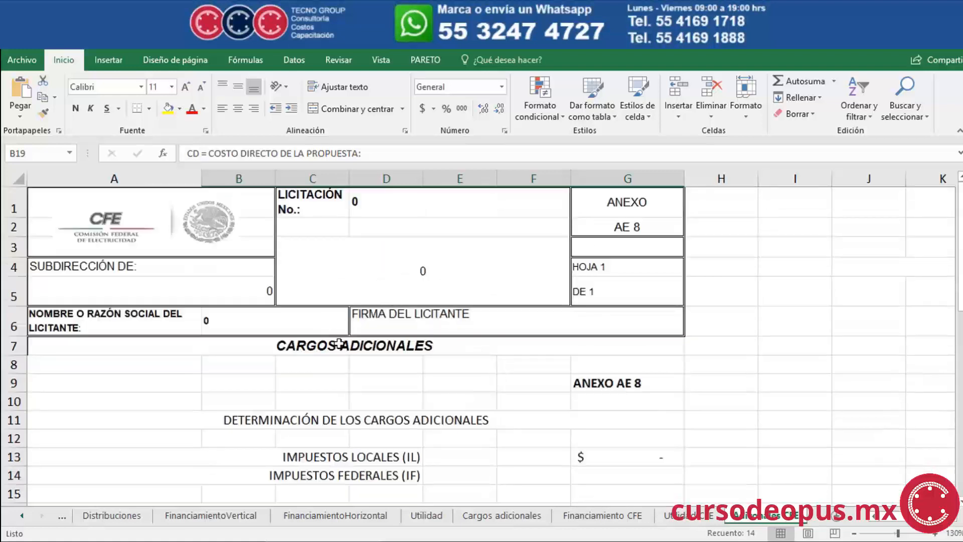
scroll(497, 374, down, 5)
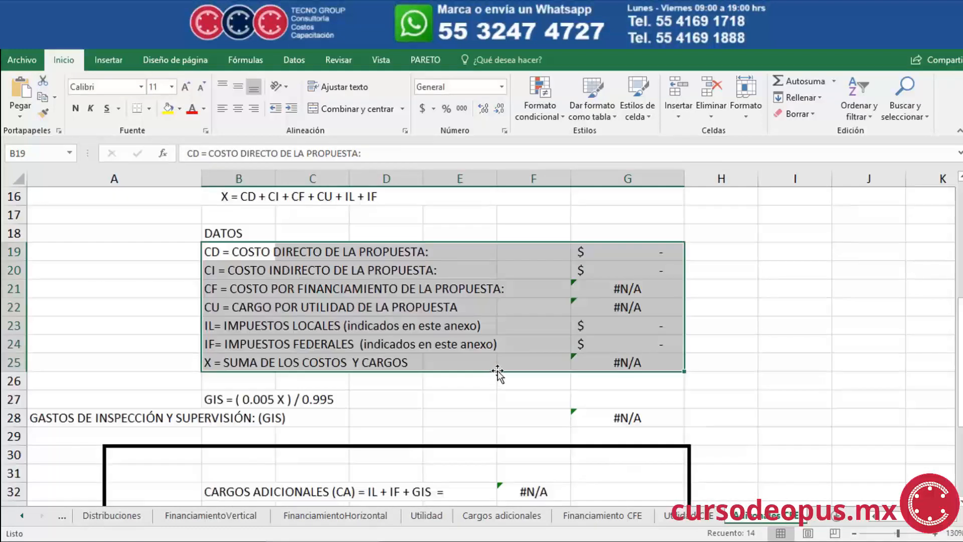
Check the formulas behind the proposal's costs, taxes and sum in cells G19 to G25 of Adicionales CFE
click(605, 258)
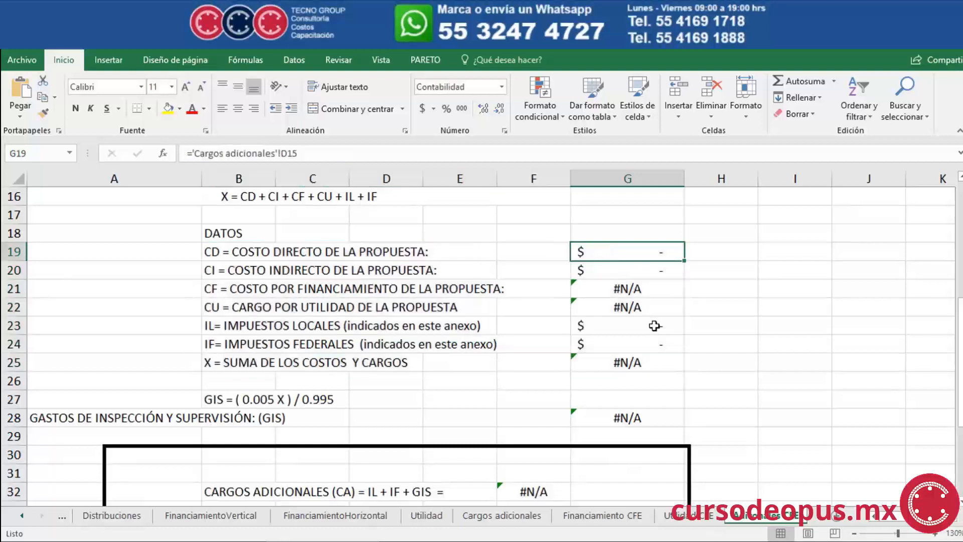
key(Down)
key(Down)
key(Down)
key(Down)
key(Down)
key(Down)
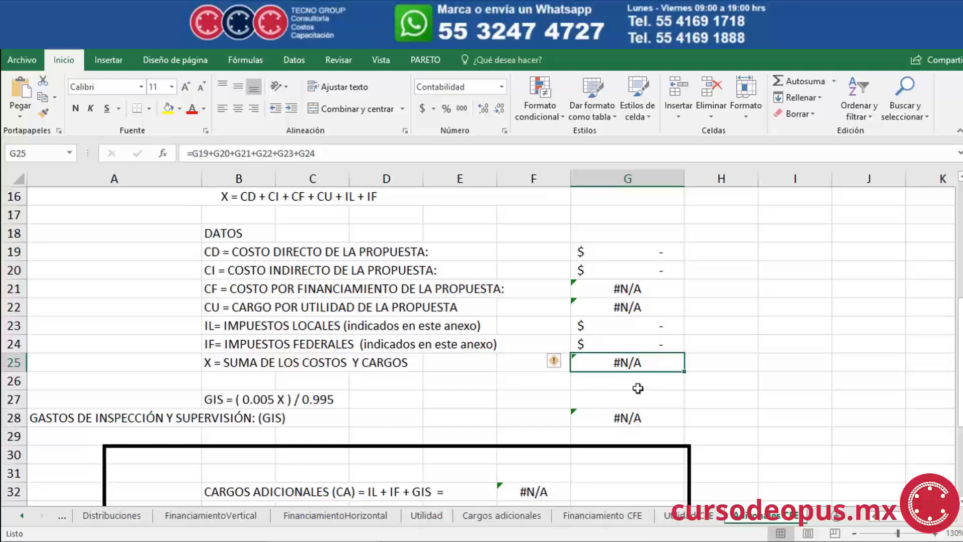
Compare the default Cargos adicionales calculation with the Adicionales CFE sheet, finishing at the CFE header
click(504, 516)
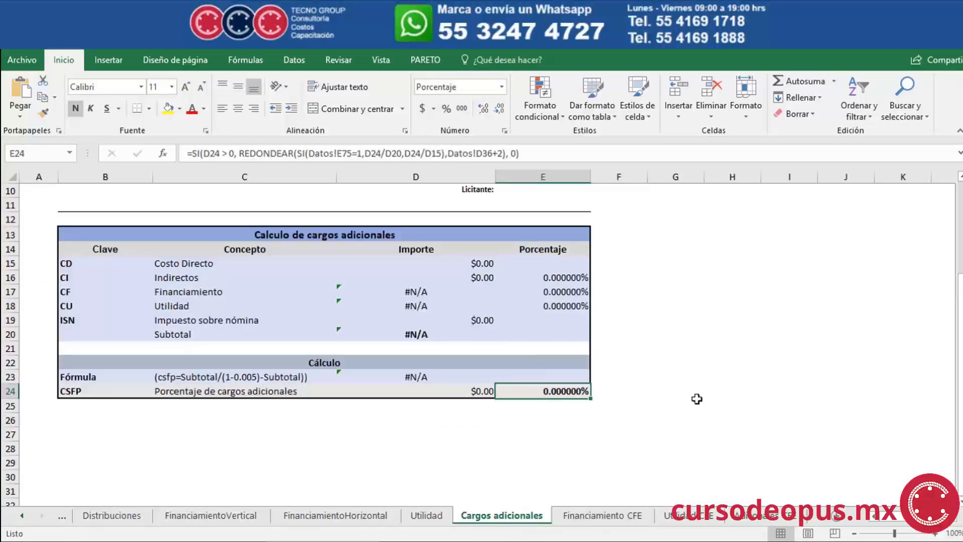
click(763, 517)
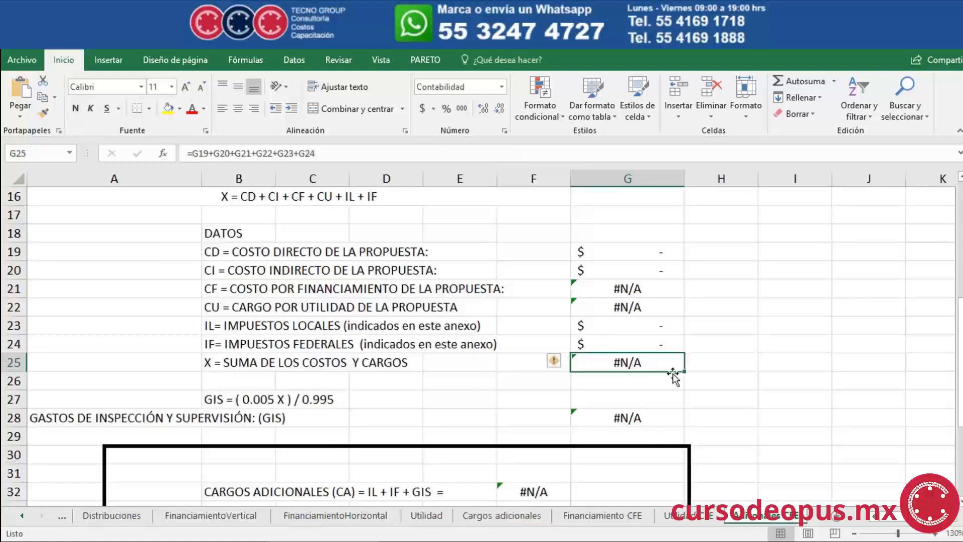
scroll(712, 373, up, 6)
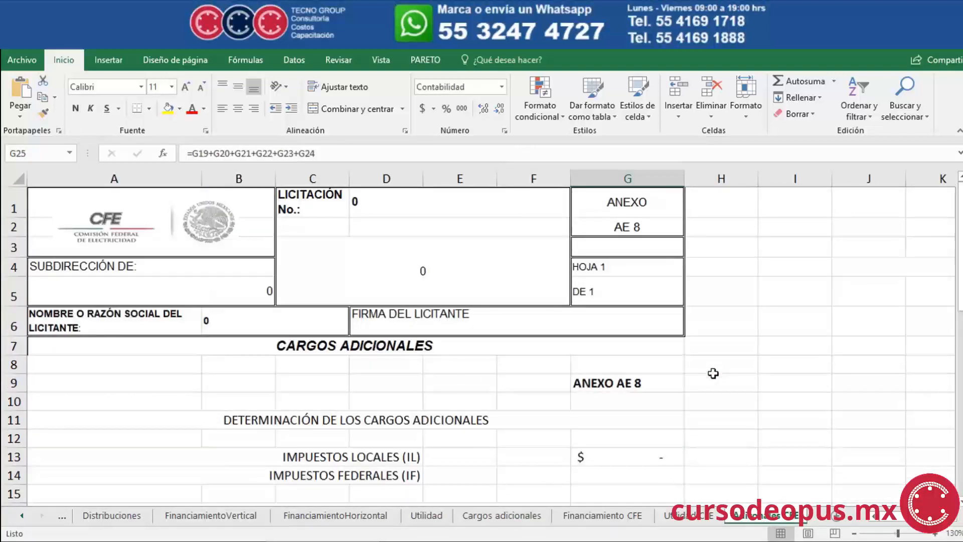
Check the additional charges percentage formula in F36 of Adicionales CFE against the default Cargos adicionales sheet
scroll(712, 373, down, 4)
scroll(713, 373, down, 6)
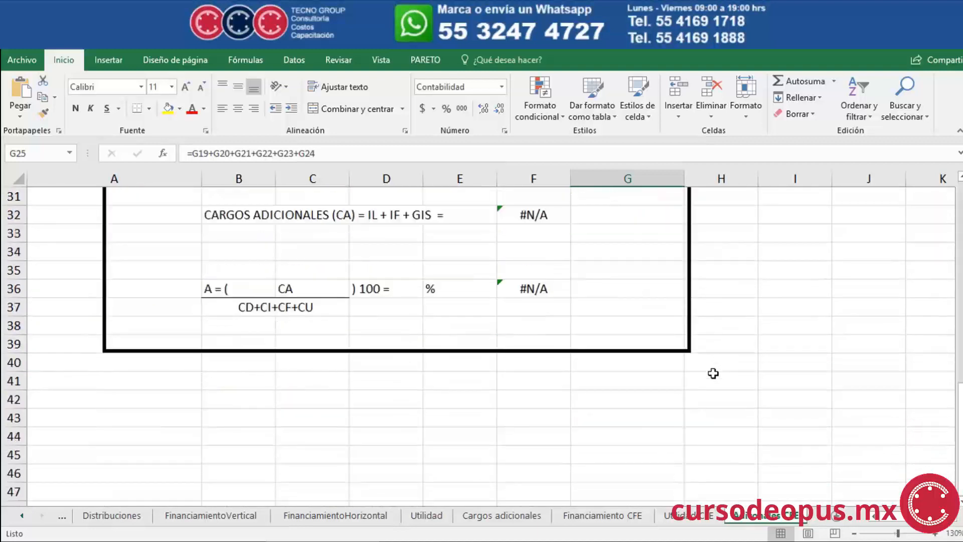
scroll(717, 356, up, 2)
scroll(714, 360, down, 1)
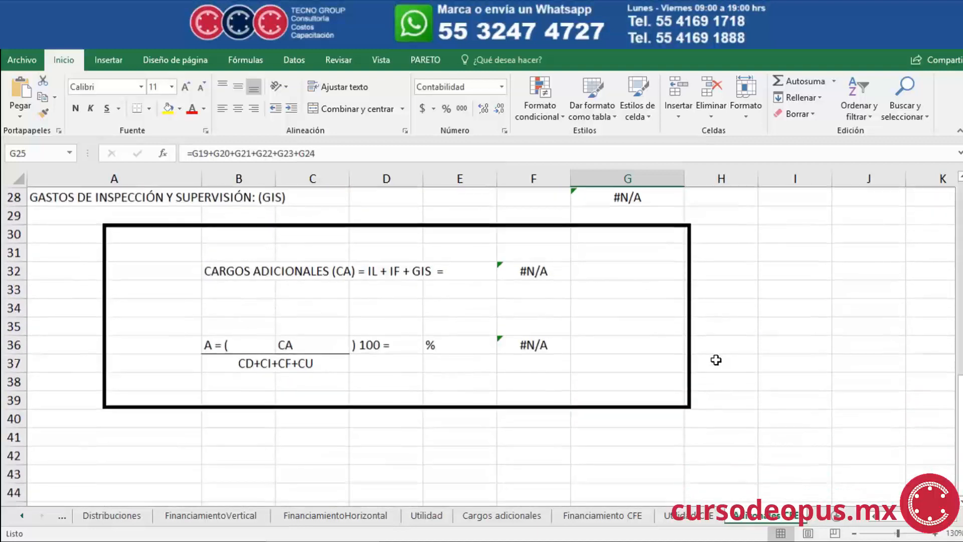
click(539, 350)
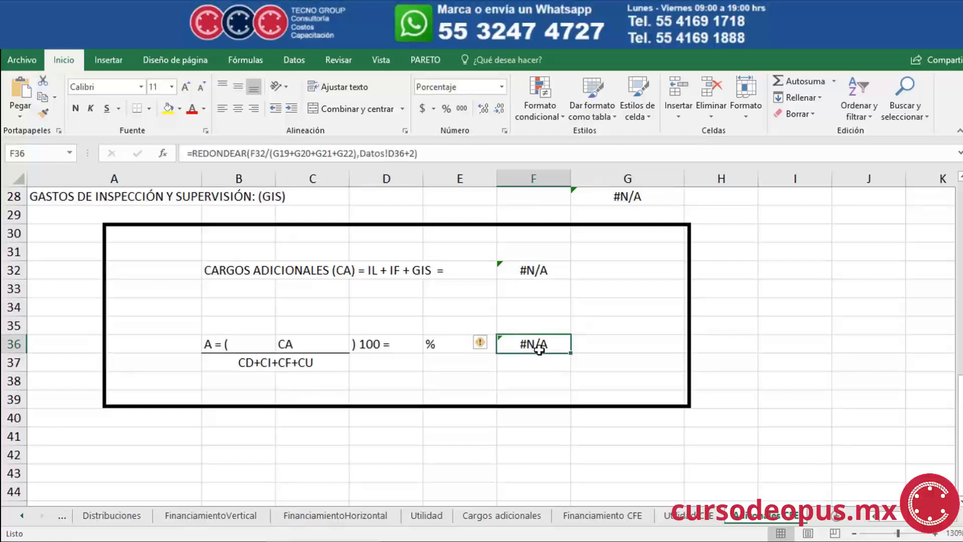
click(501, 515)
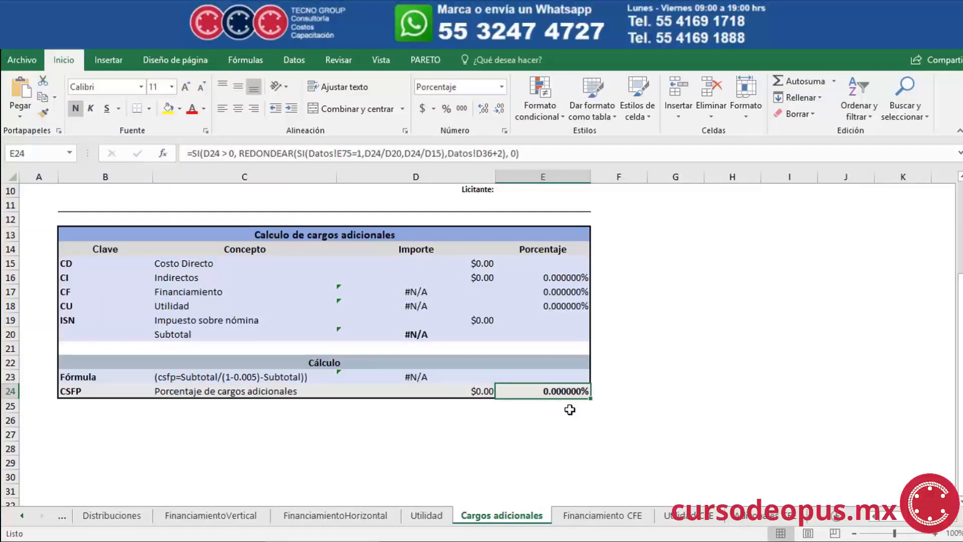
click(765, 520)
scroll(552, 374, up, 1)
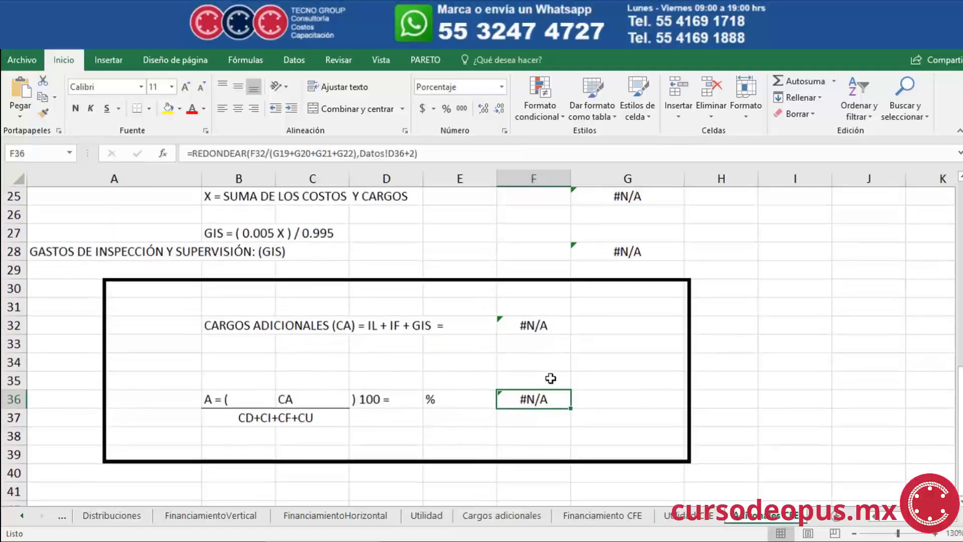
Highlight the additional charges determination block A11:G37 on Adicionales CFE, then clear the highlight
scroll(619, 398, up, 7)
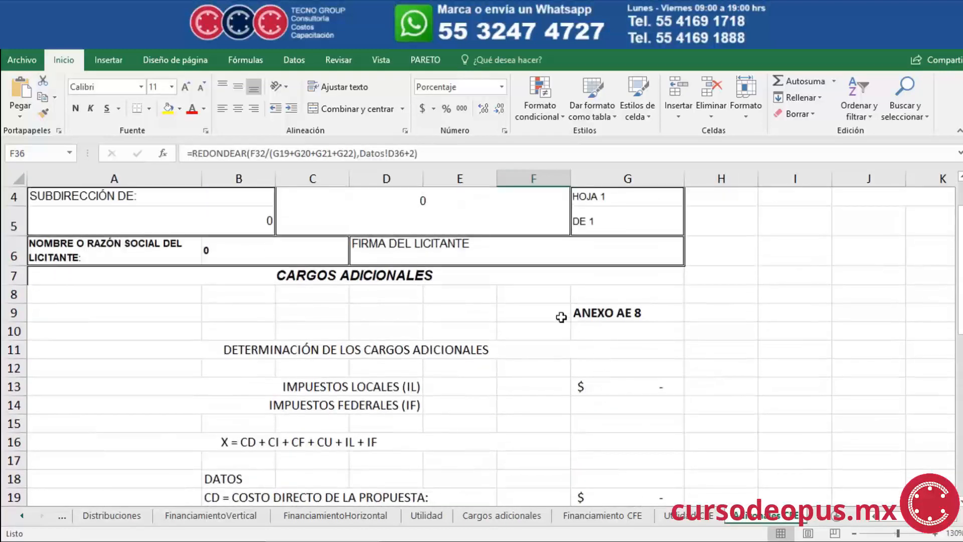
scroll(294, 248, down, 2)
drag(185, 209, 651, 474)
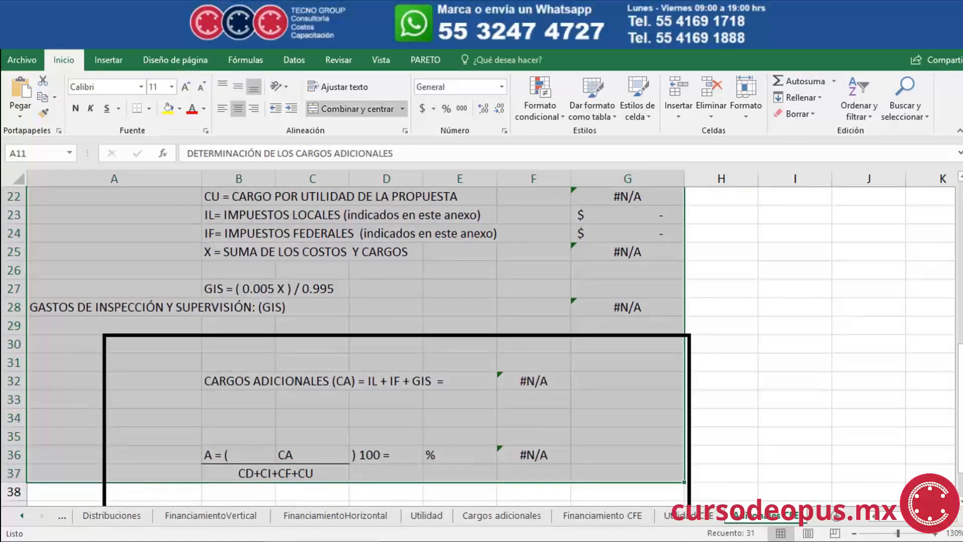
scroll(559, 428, down, 2)
click(696, 419)
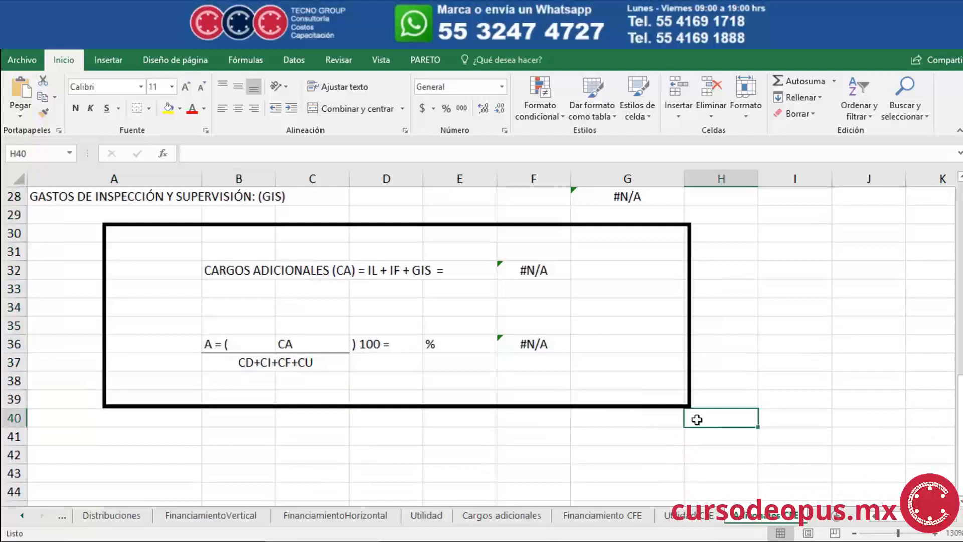
On the Datos sheet, highlight the PORCENTAJES DE SOBRECOSTO (SALIDAS) section and look over the calculation parameters beneath it
click(22, 515)
click(23, 515)
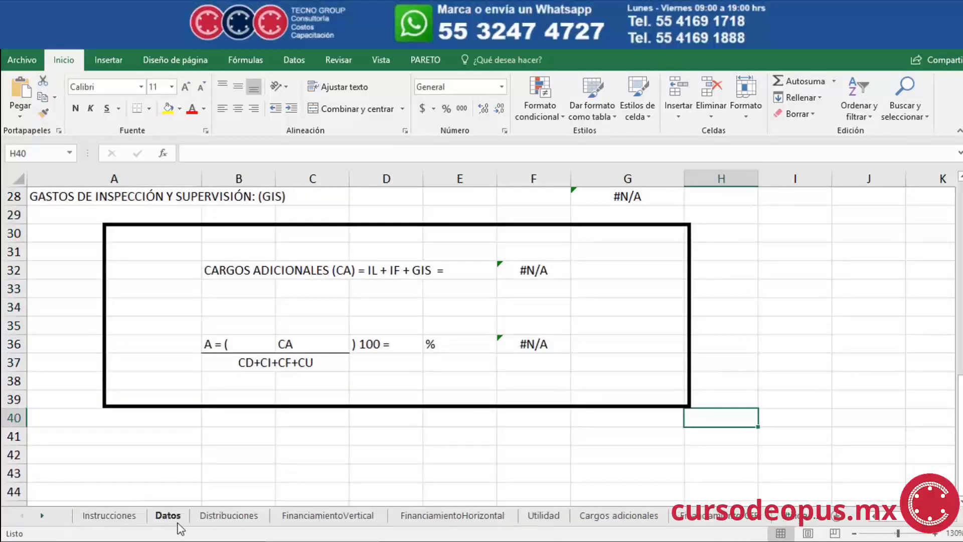
click(168, 514)
scroll(515, 403, down, 8)
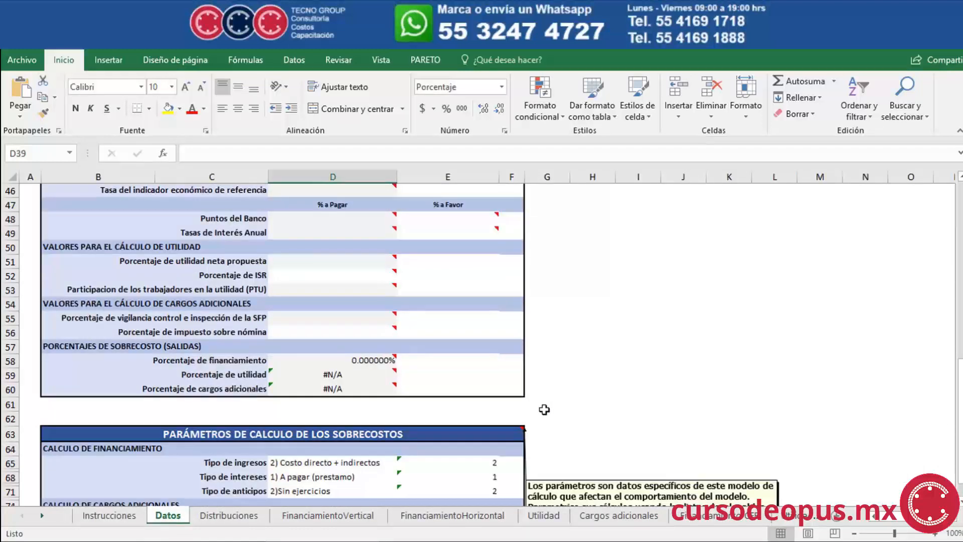
scroll(544, 407, down, 2)
drag(31, 261, 591, 328)
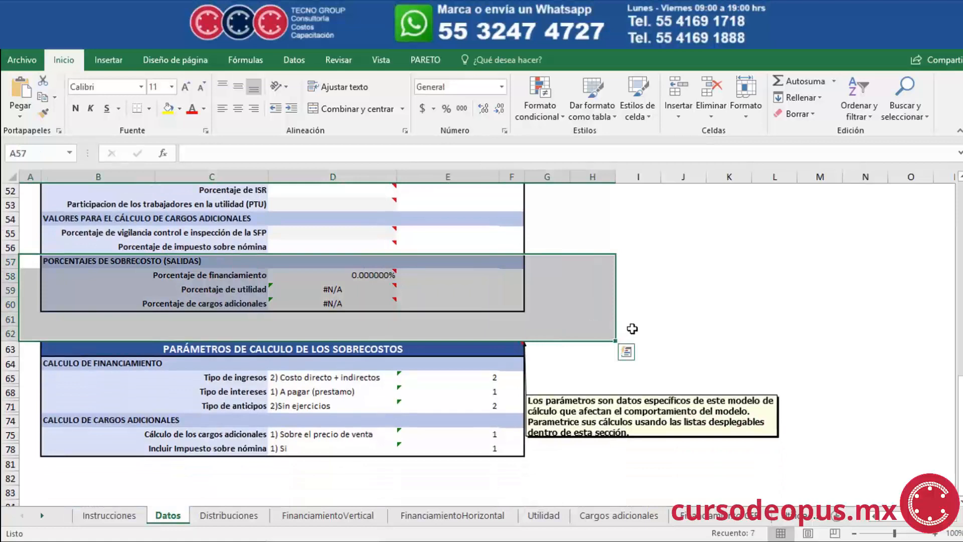
click(565, 232)
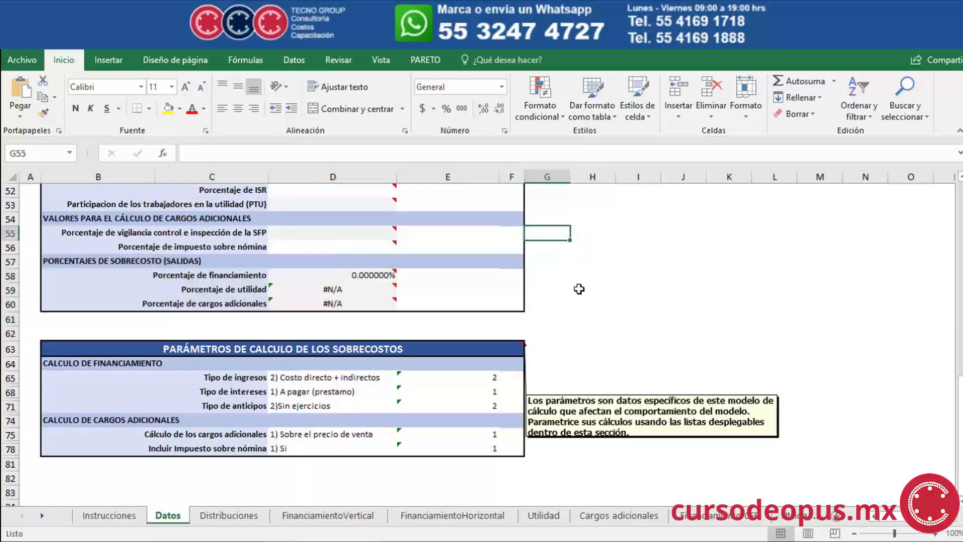
Return to Adicionales CFE and review it from its header, with the sheet zoomed out to 70%
scroll(589, 316, up, 3)
scroll(589, 321, up, 3)
click(793, 517)
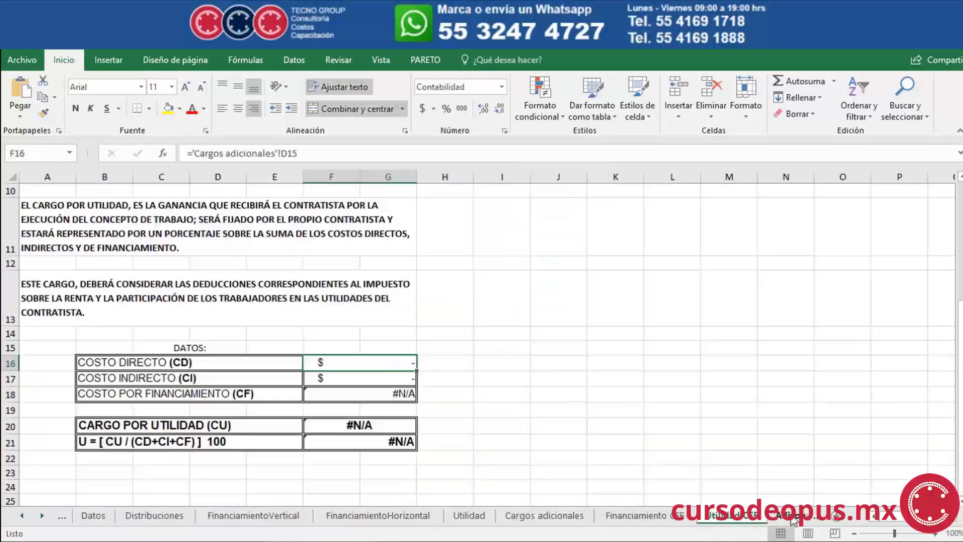
click(792, 516)
scroll(735, 395, up, 8)
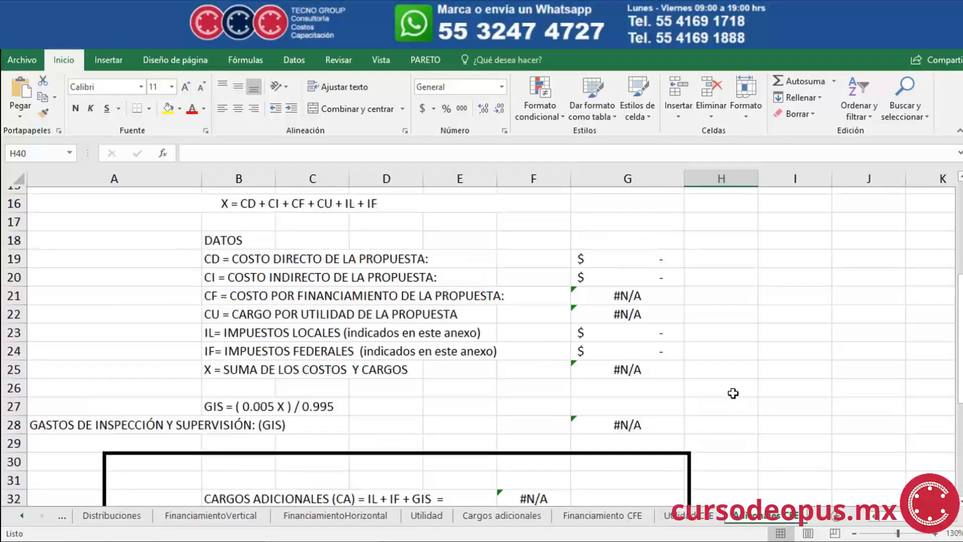
scroll(733, 393, up, 1)
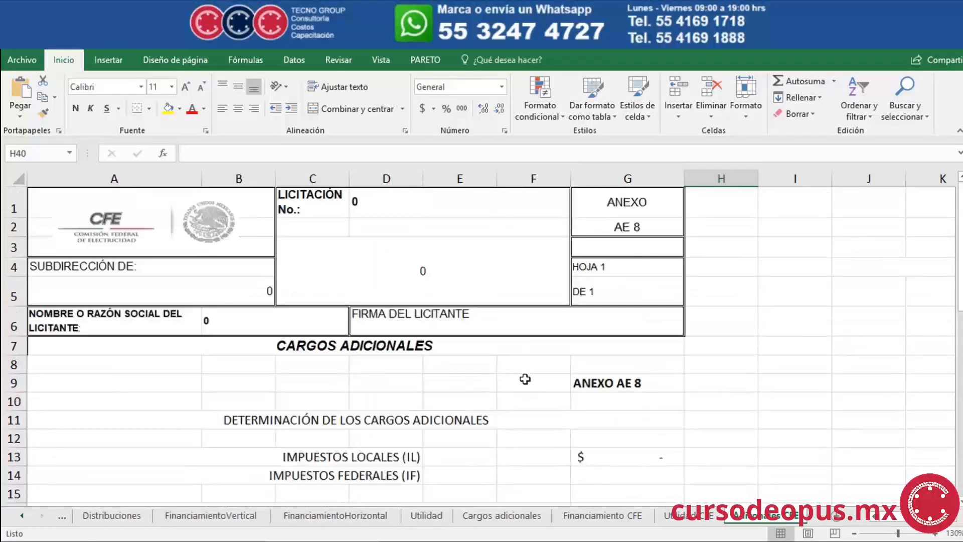
scroll(524, 379, down, 4)
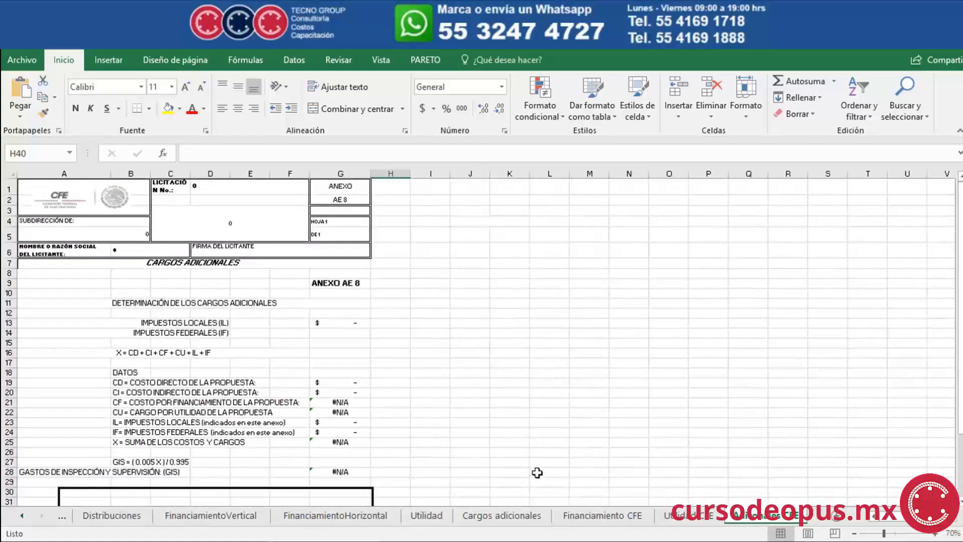
Look over the Financiamiento CFE and Utilidad CFE sheets, finishing on Adicionales CFE
click(601, 516)
scroll(640, 497, down, 3)
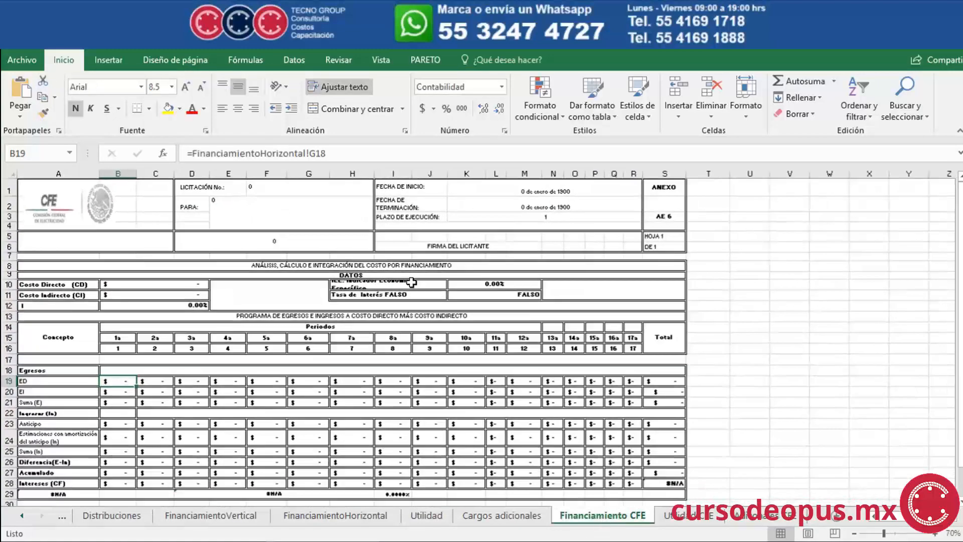
click(675, 516)
scroll(774, 431, up, 3)
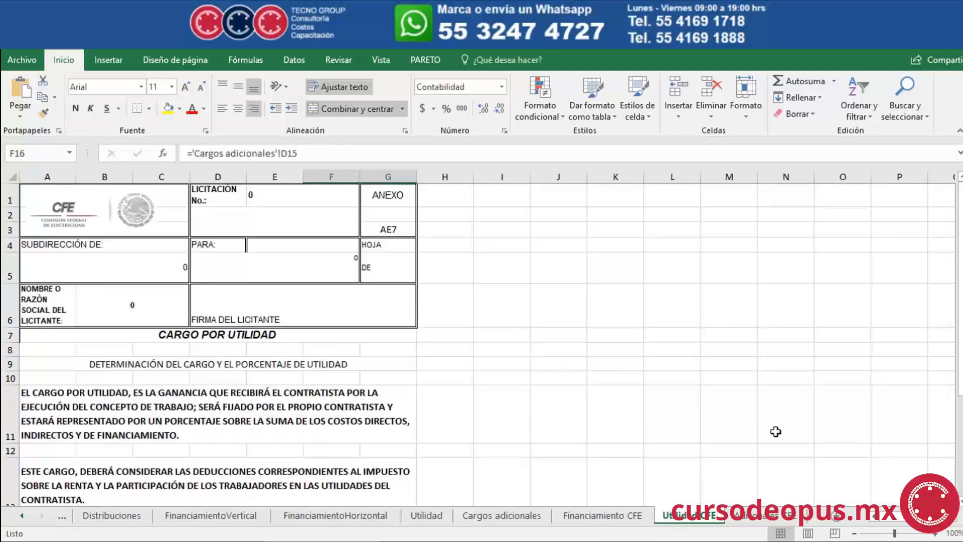
click(753, 519)
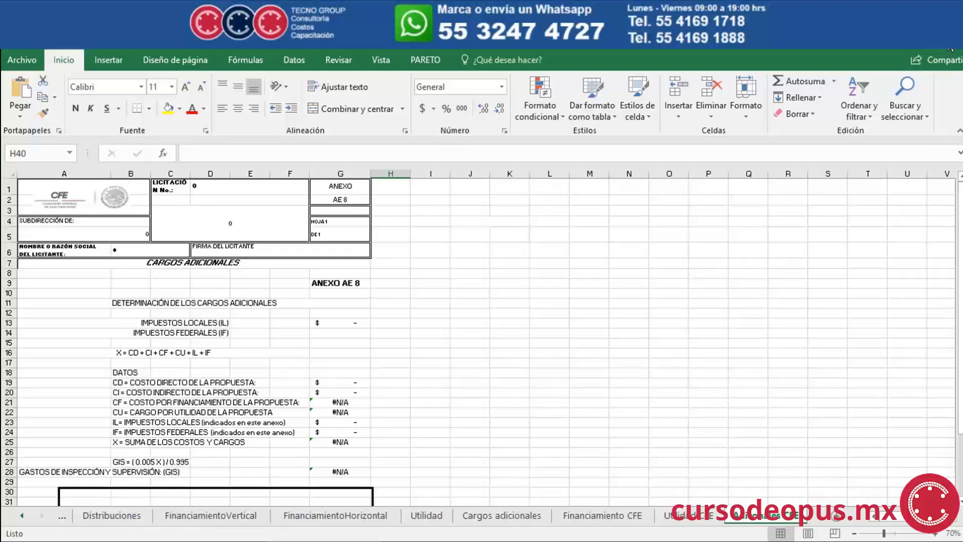
Close the CFE template workbook and show the main surcharge commands for Cálculo de sobrecostos in OPUS
key(ctrl+w)
click(499, 312)
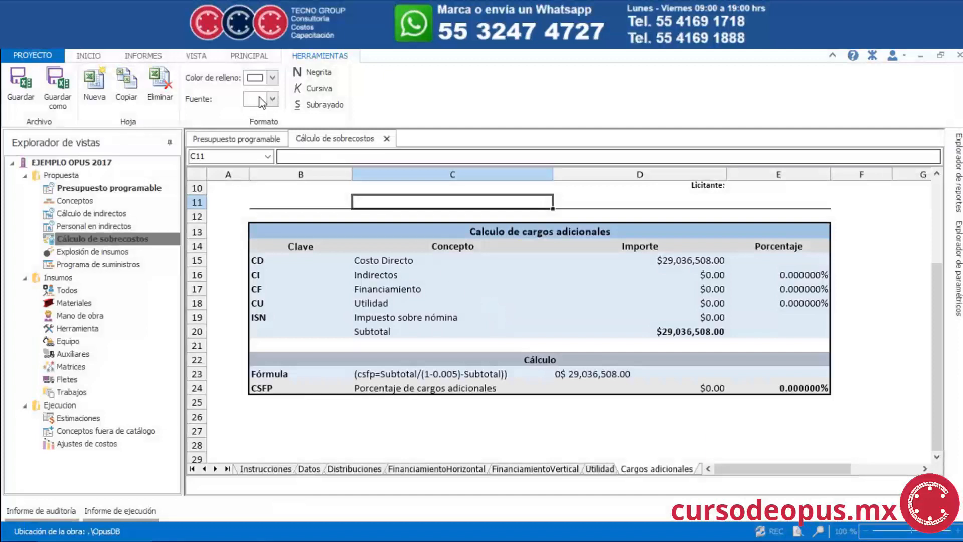
click(242, 56)
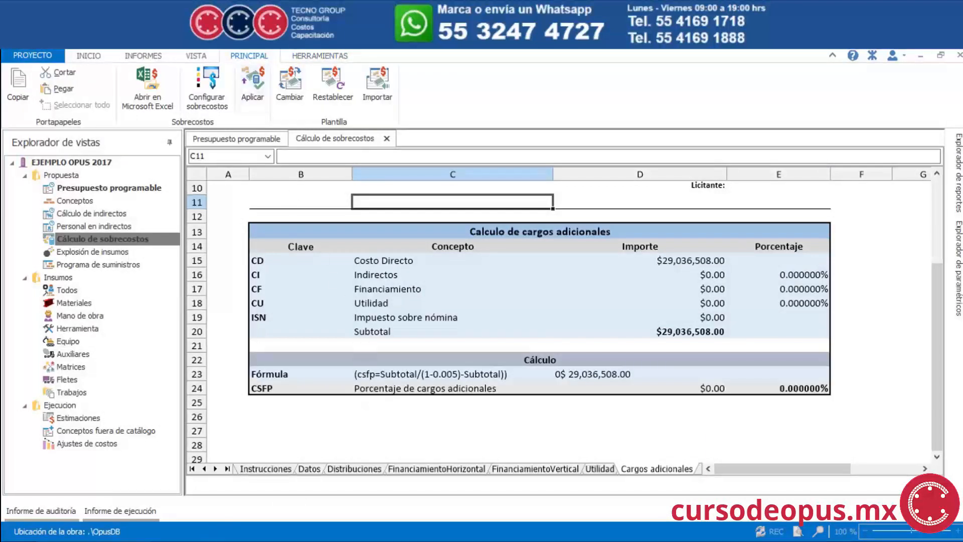
Reopen Plantilla sobrecosto CFE.sob.xls from the course folder in Excel and look over its financing, profit and additional charges CFE sheets
click(261, 540)
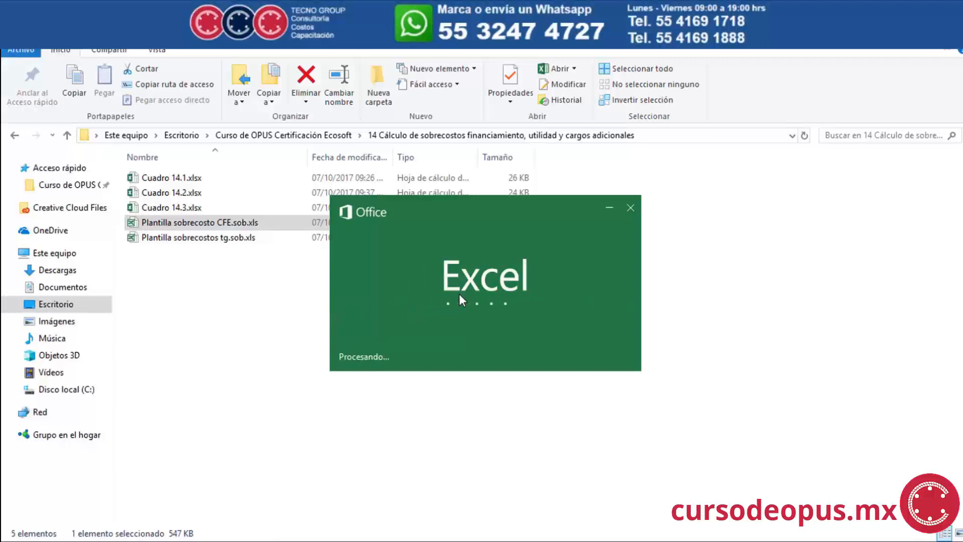
scroll(459, 360, down, 2)
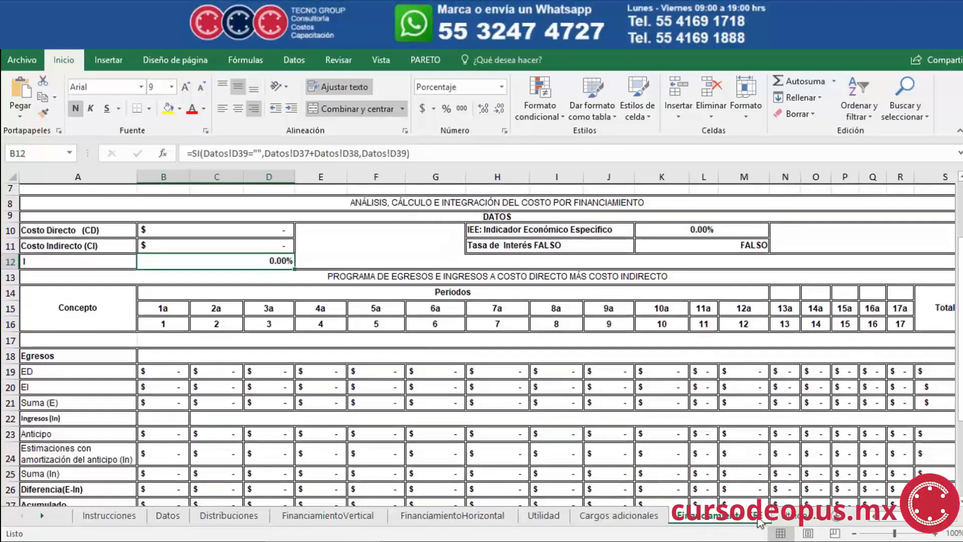
click(781, 519)
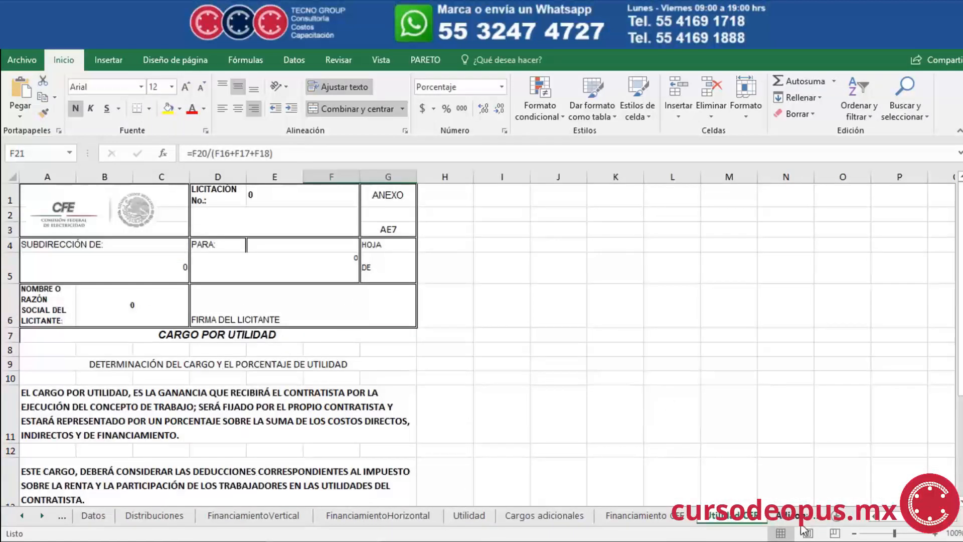
click(801, 524)
scroll(411, 331, up, 2)
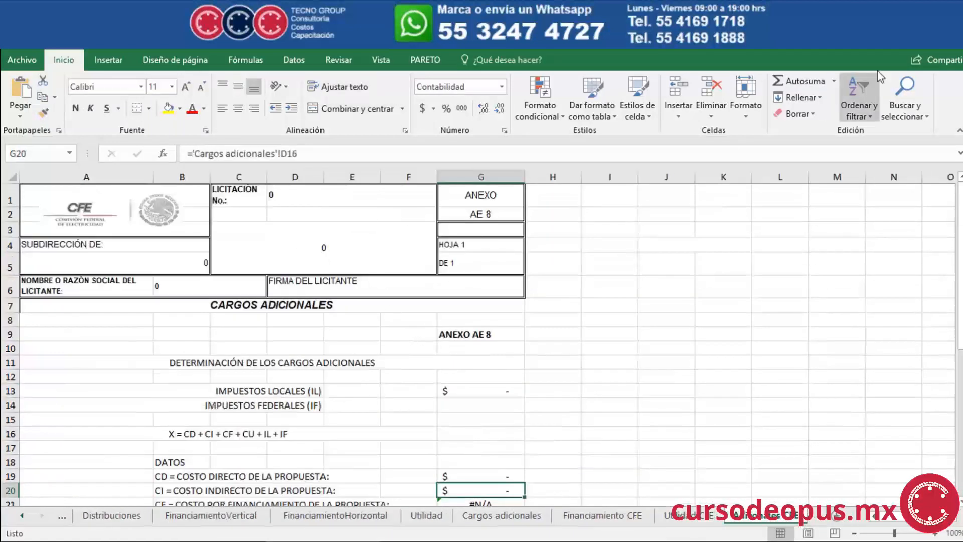
scroll(617, 256, down, 5)
scroll(622, 321, up, 5)
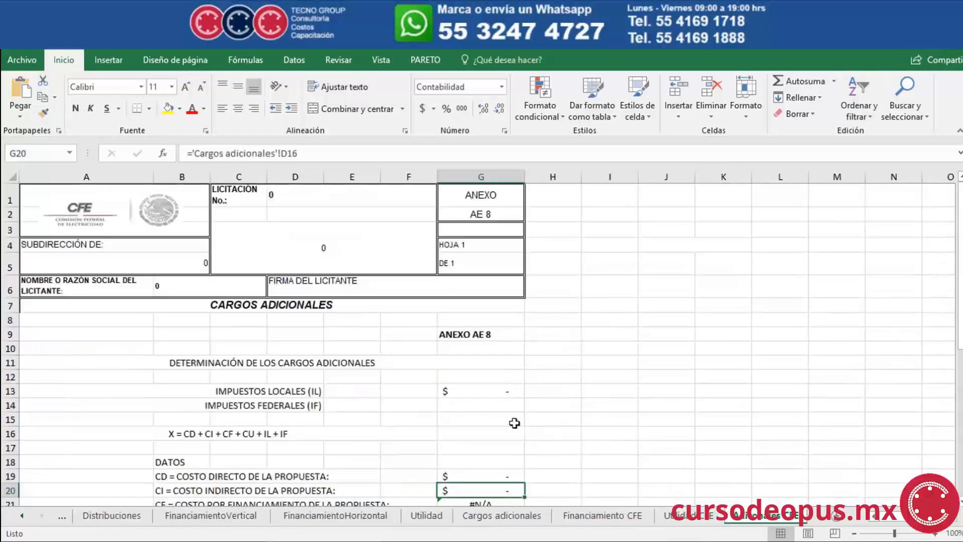
Review the default Distribuciones, FinanciamientoVertical, FinanciamientoHorizontal and Utilidad sheets, finishing at Financiamiento CFE
click(110, 521)
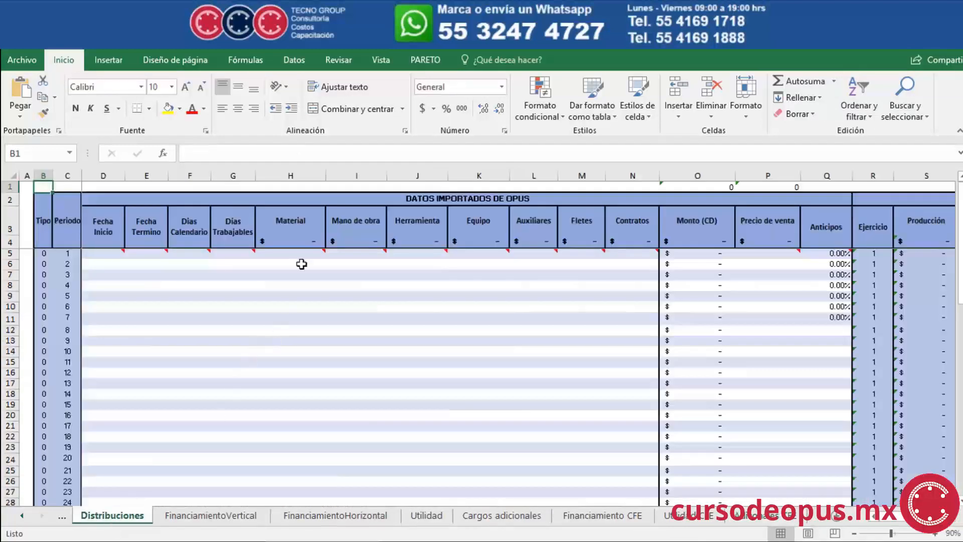
click(247, 517)
scroll(374, 361, up, 9)
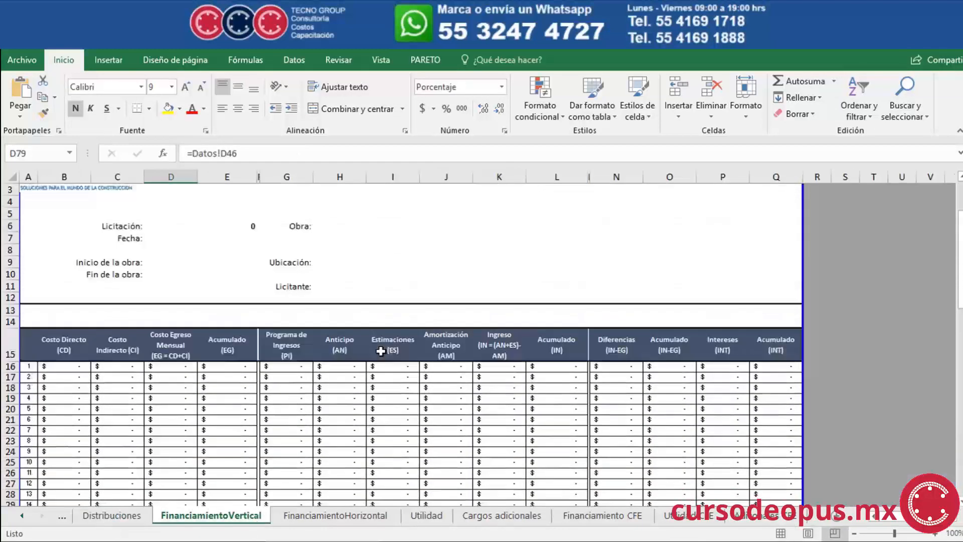
click(369, 525)
scroll(401, 516, up, 1)
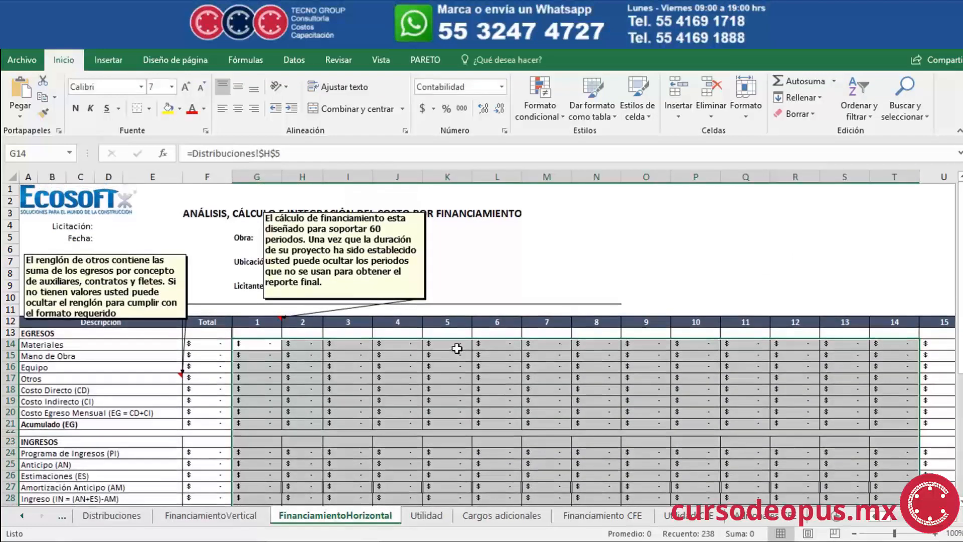
click(426, 515)
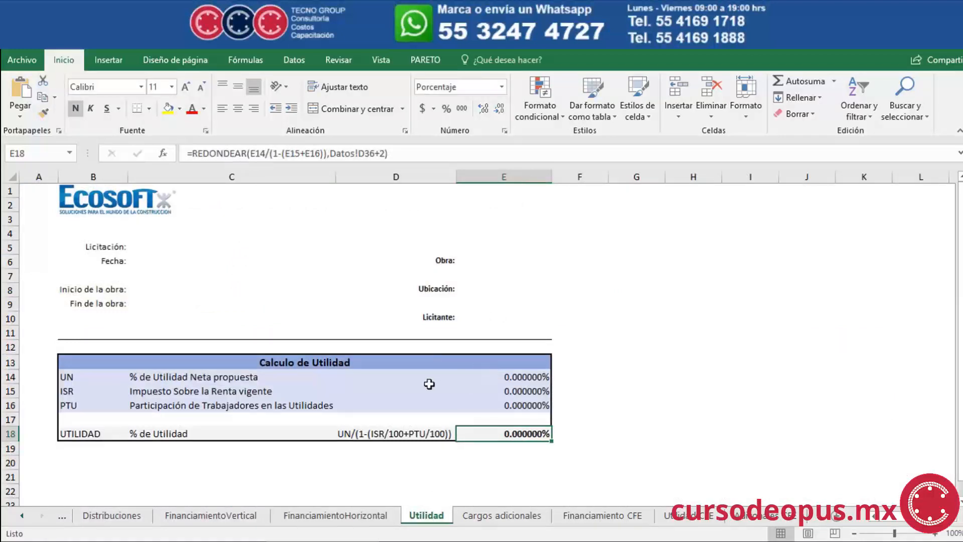
click(602, 515)
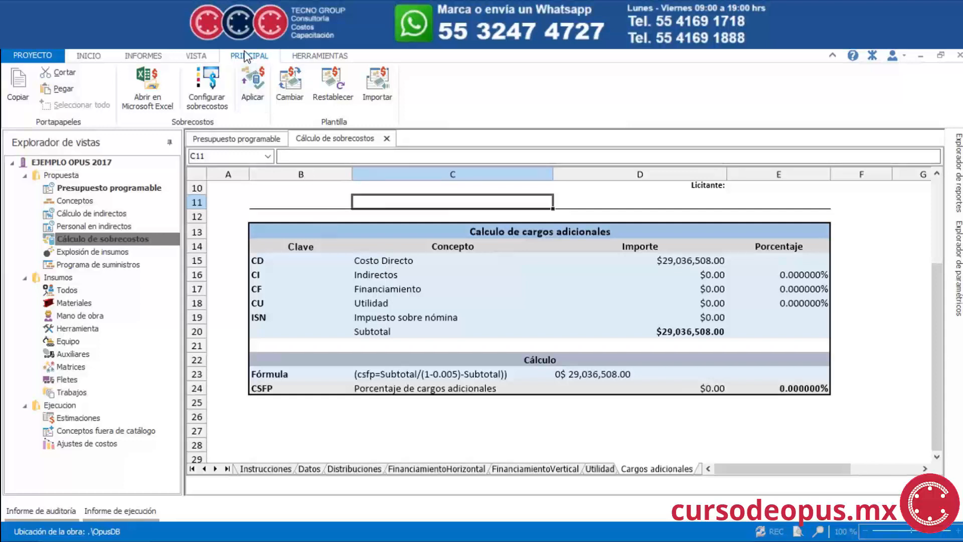
Start changing the surcharge template and open the course folder 14 Cálculo de sobrecostos financiamiento, utilidad y cargos adicionales
click(291, 96)
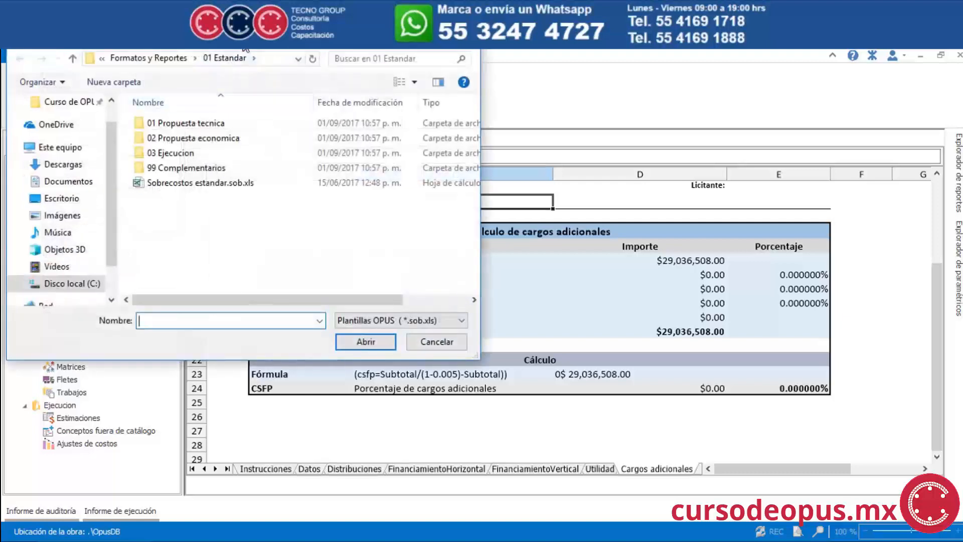
drag(245, 48, 569, 158)
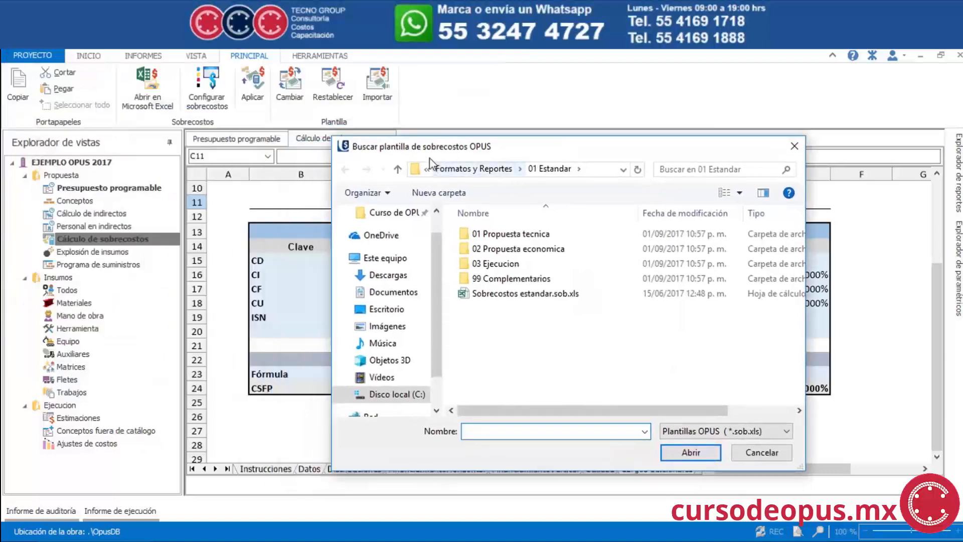
click(397, 213)
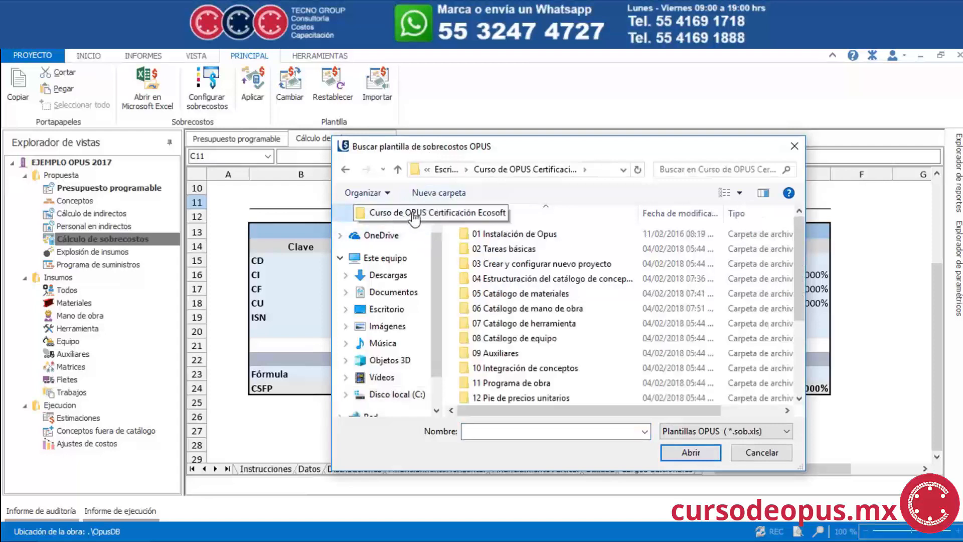
scroll(592, 295, down, 2)
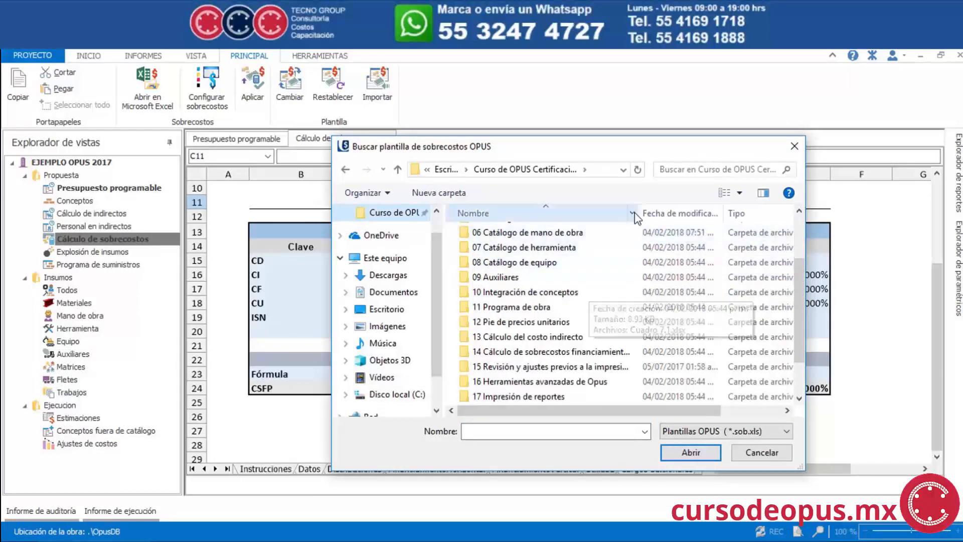
double_click(638, 213)
scroll(615, 316, down, 1)
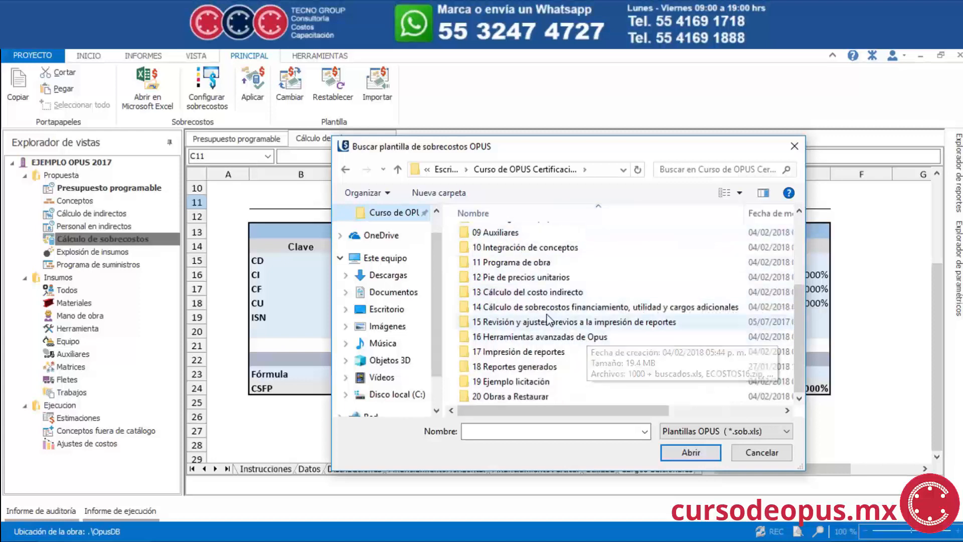
click(598, 309)
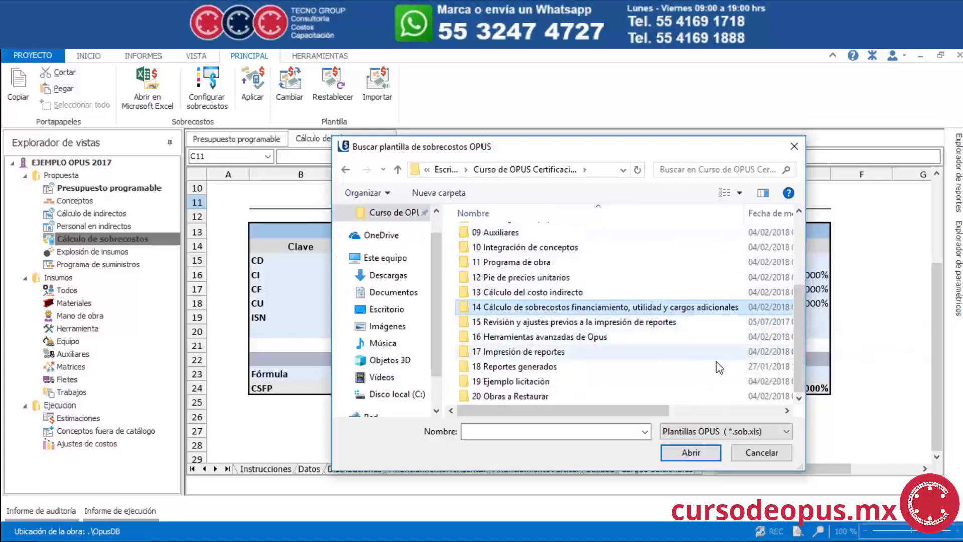
click(691, 453)
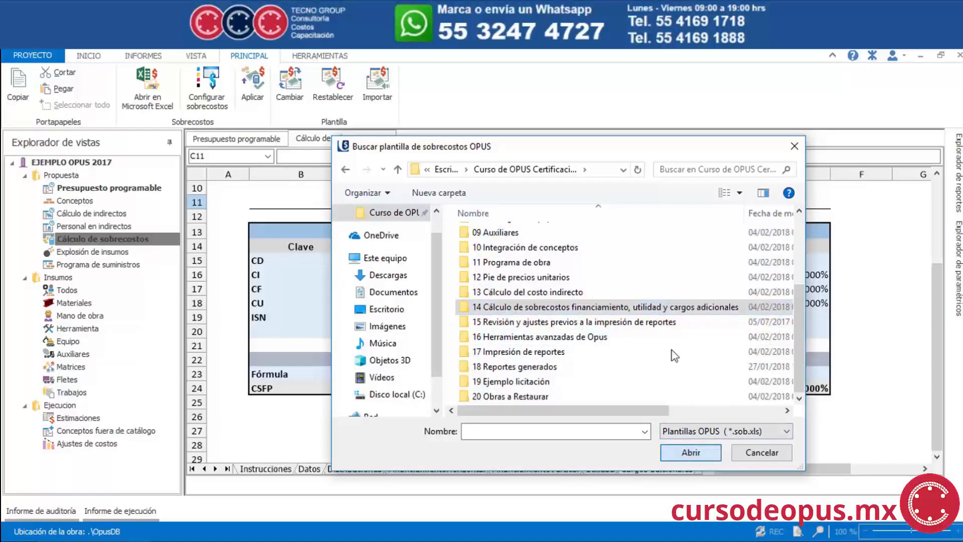
double_click(657, 308)
Load Plantilla sobrecosto CFE.sob.xls as the project's surcharge template
click(542, 234)
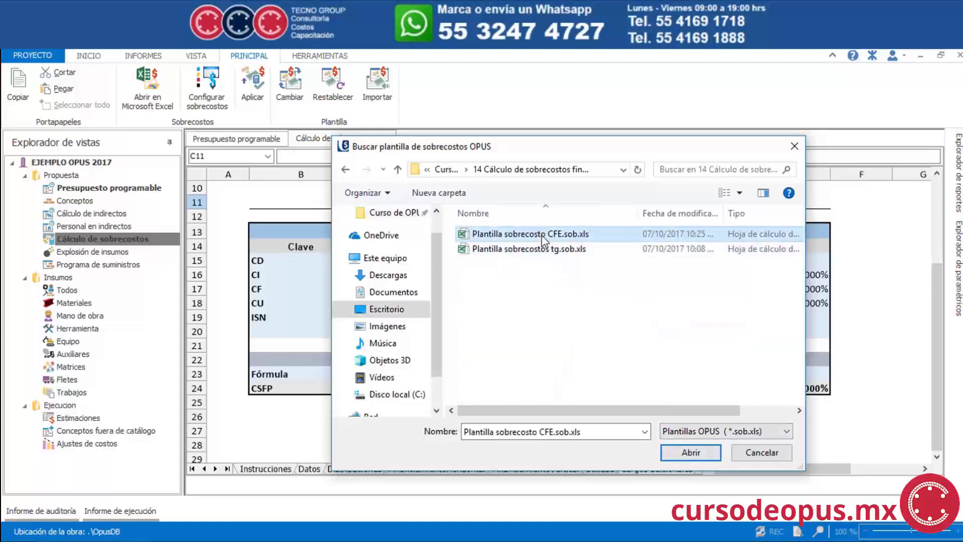
click(691, 453)
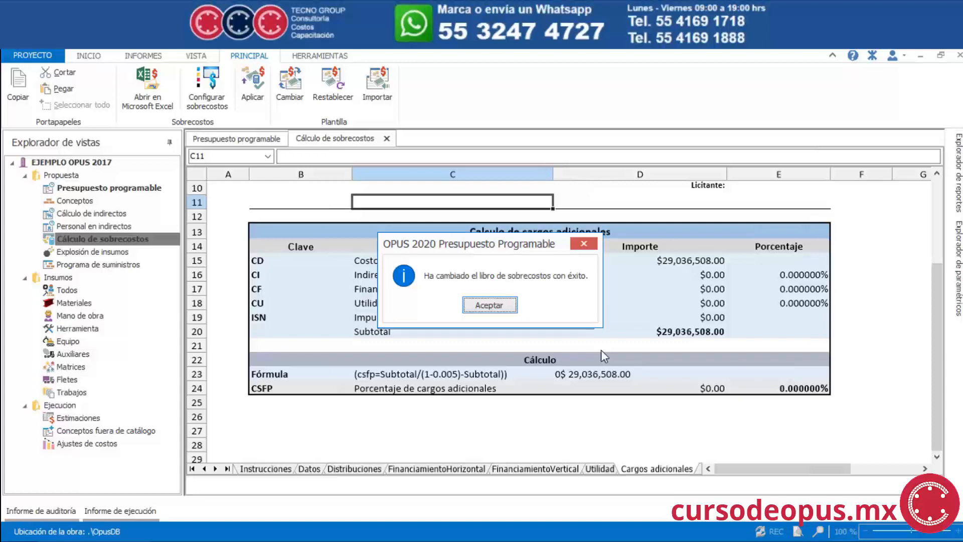
key(Return)
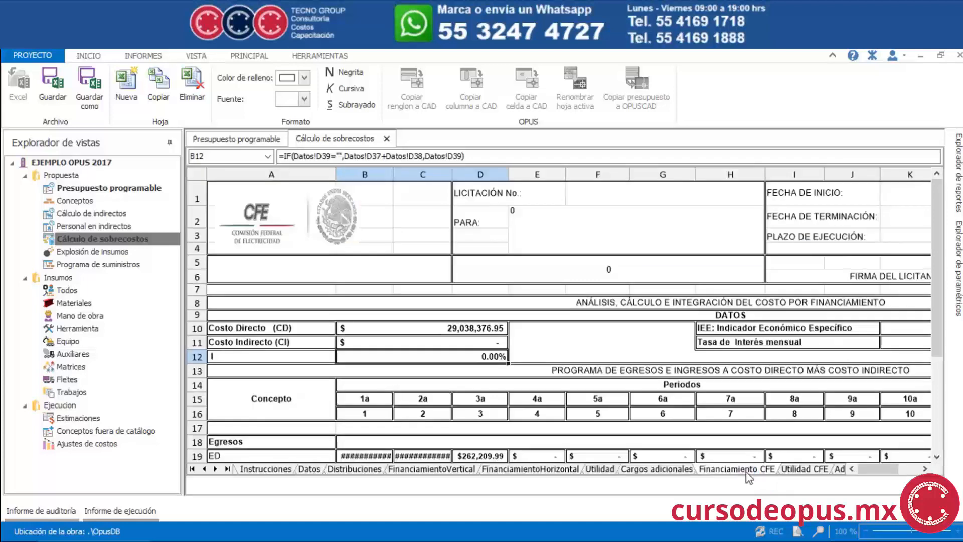
Widen columns B and C on the Financiamiento CFE sheet so the amounts for the first two periods fit
scroll(587, 371, down, 1)
scroll(587, 371, down, 4)
scroll(506, 332, up, 1)
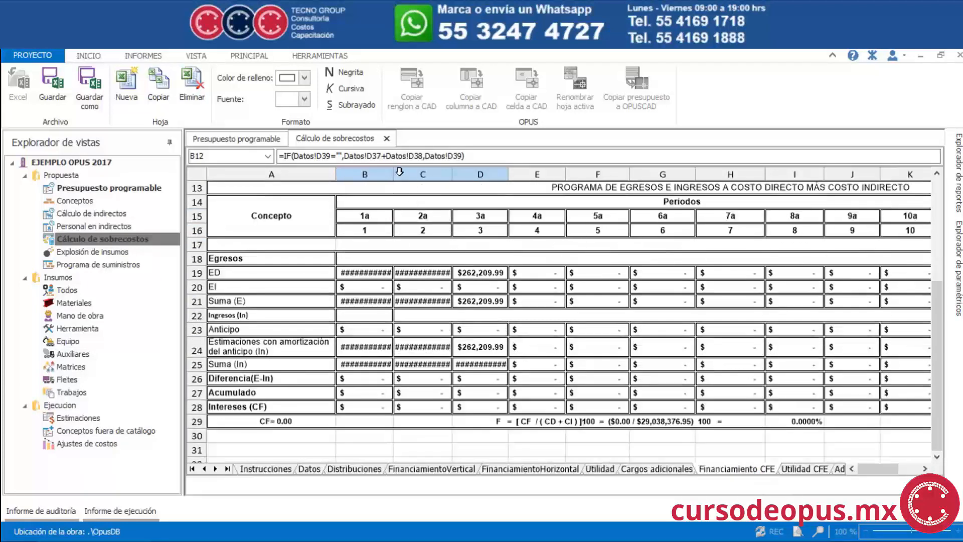
drag(395, 176, 420, 175)
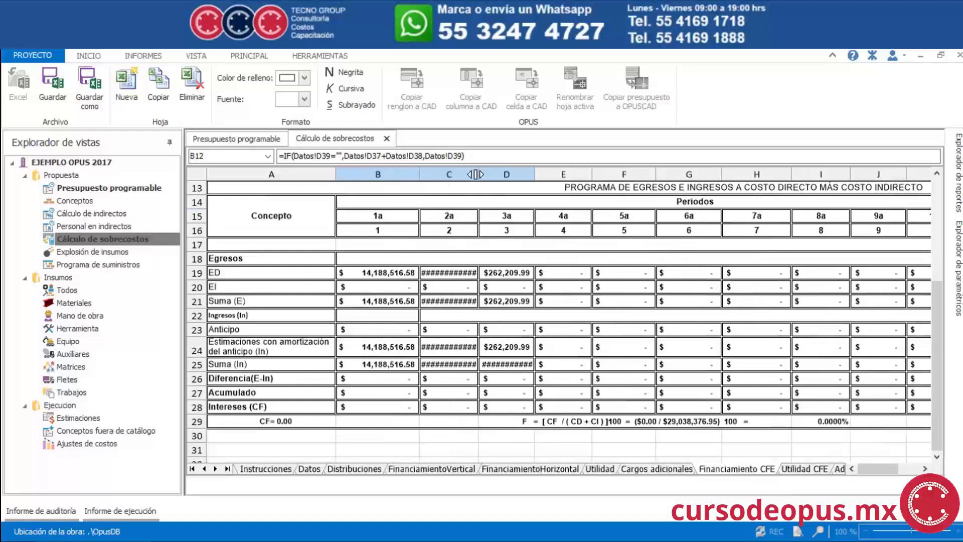
drag(479, 175, 496, 175)
scroll(647, 344, up, 3)
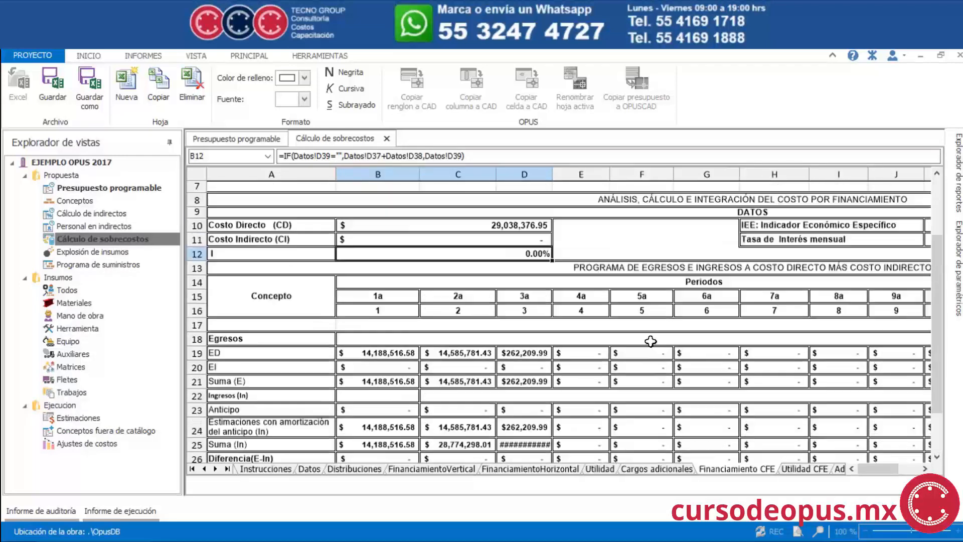
scroll(586, 345, down, 2)
Look over the Utilidad CFE sheet and slightly widen column F on the Adiconales CFE sheet
click(804, 468)
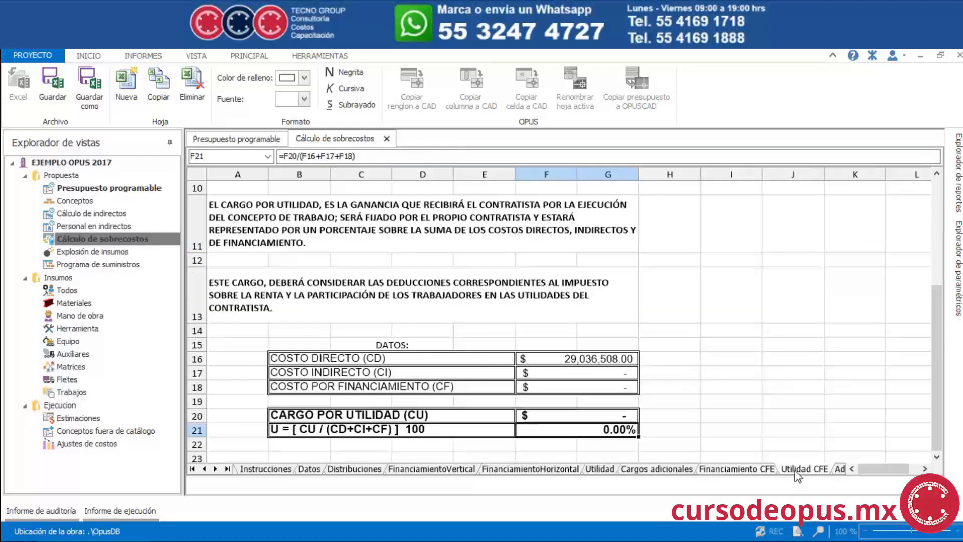
scroll(644, 386, down, 2)
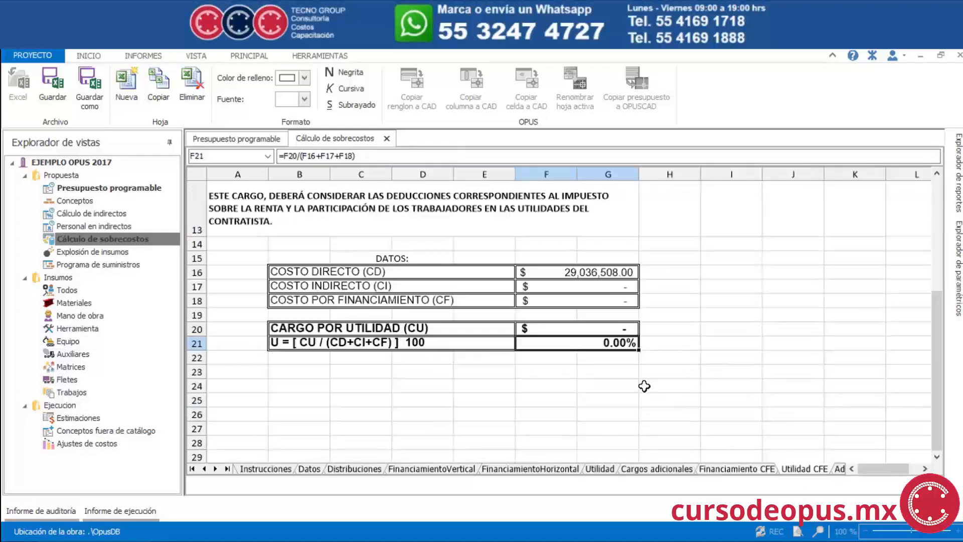
click(838, 469)
scroll(797, 396, down, 5)
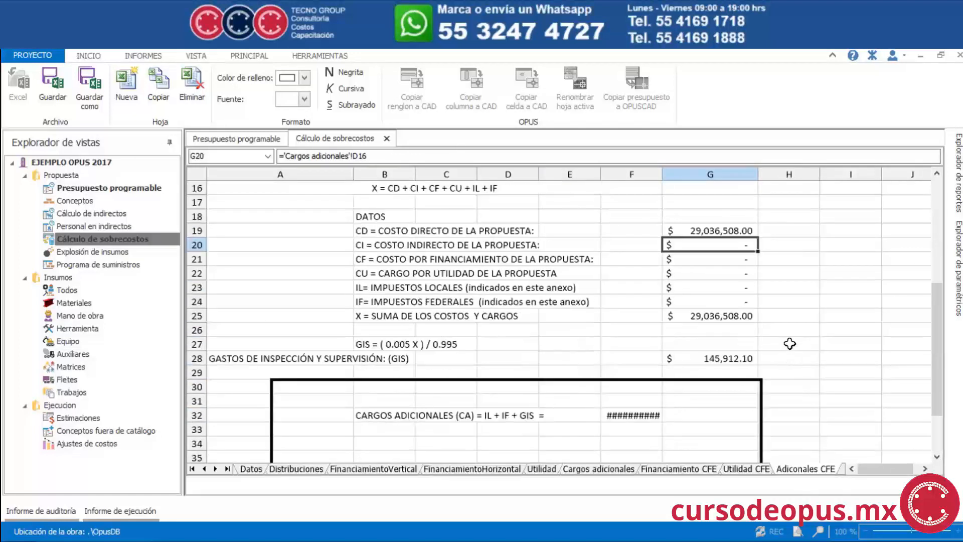
click(656, 173)
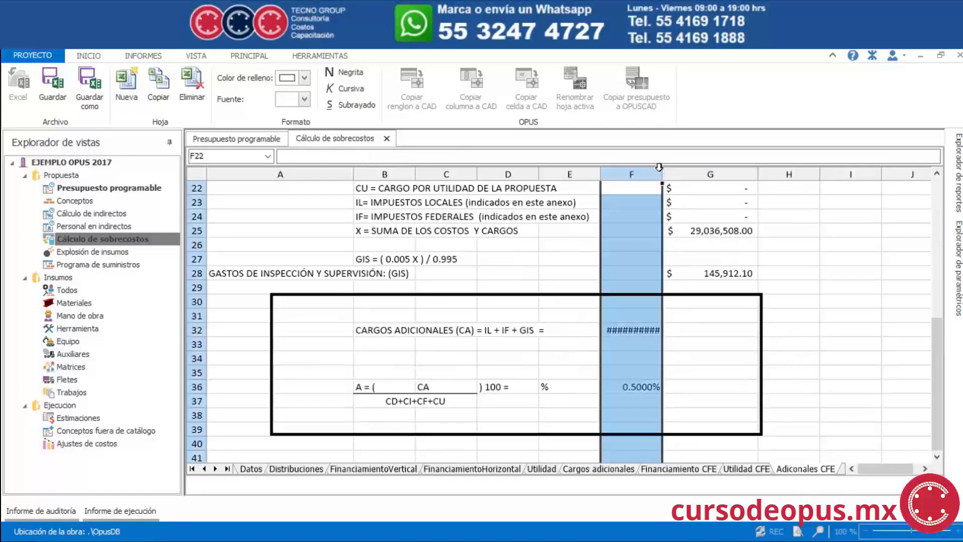
drag(663, 172, 670, 172)
scroll(625, 359, up, 7)
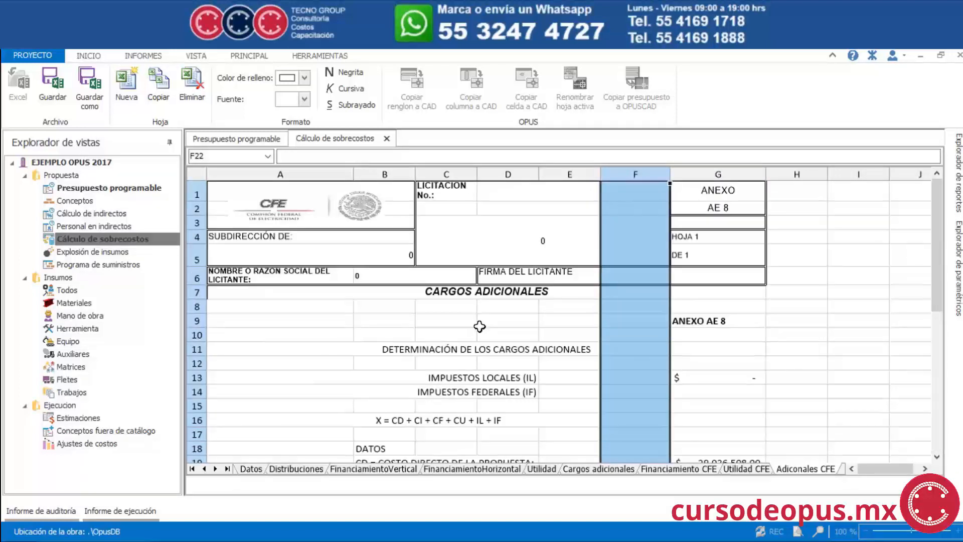
click(255, 304)
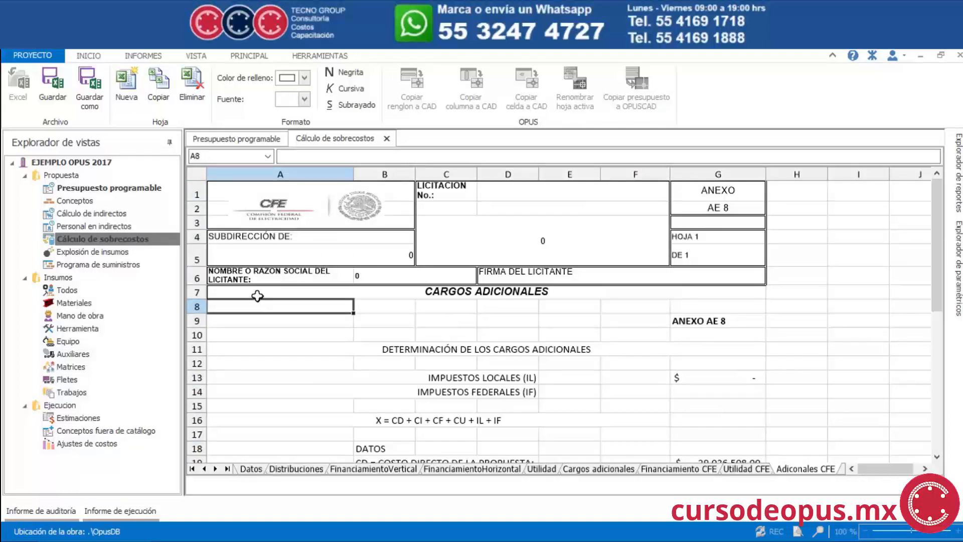
Look at the Presupuesto programable view and return to the Adiconales CFE sheet in Cálculo de sobrecostos
click(234, 143)
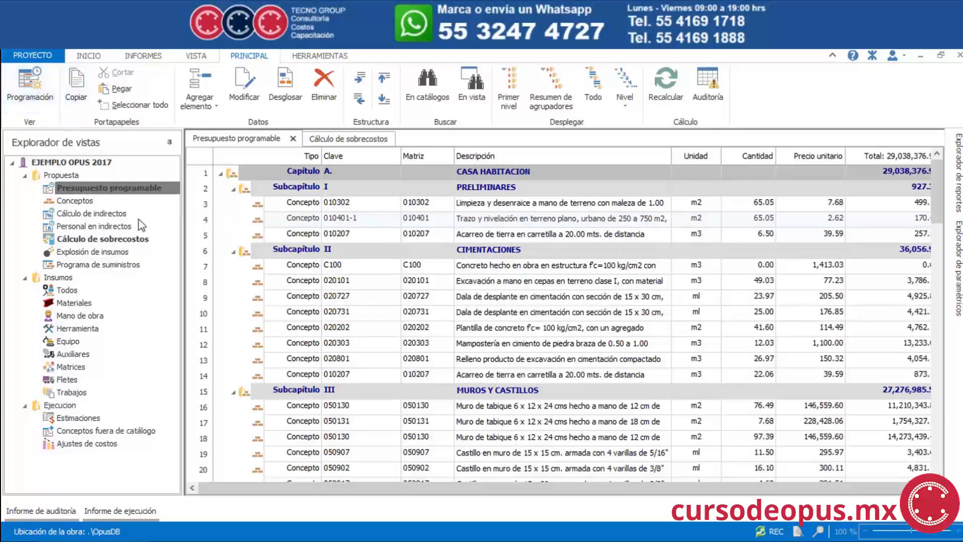
click(346, 140)
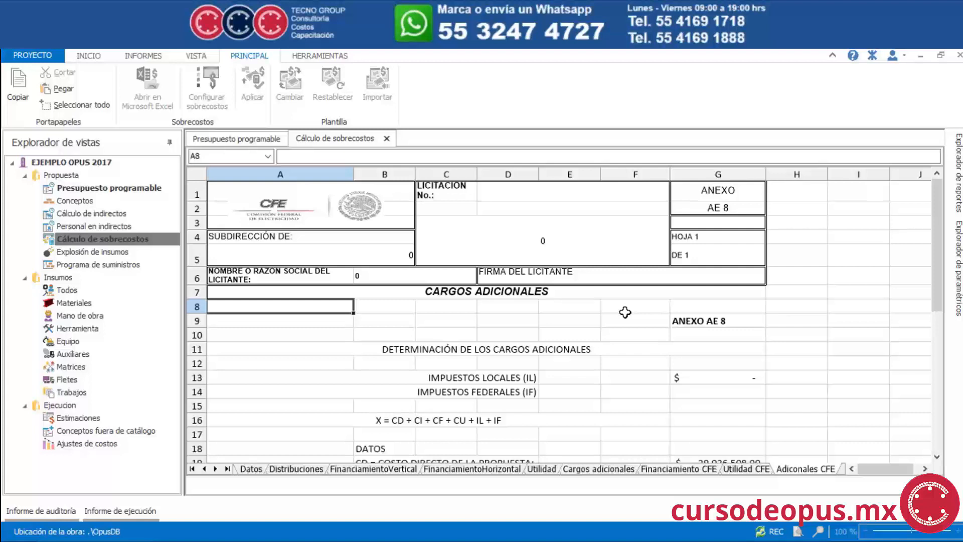
click(556, 319)
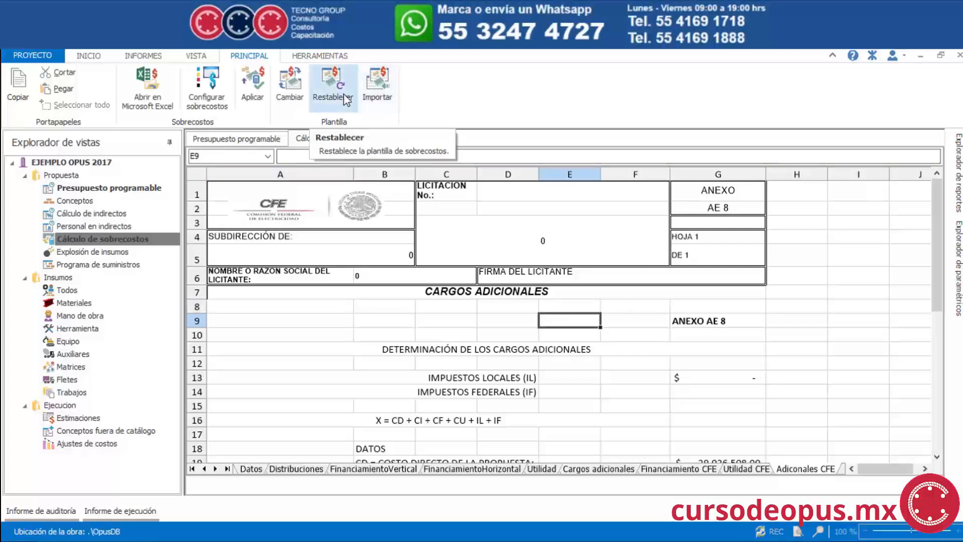
Apply the surcharge percentages to the price footer: financing in FN - Financiamiento, profit in UT - Utilidad and additional charges in CA - Cargos adicionales
click(254, 98)
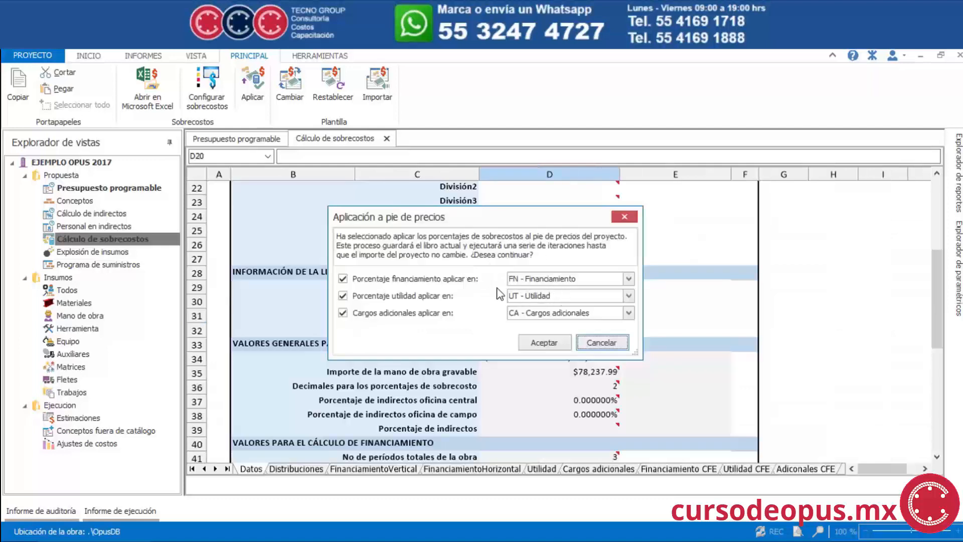
click(552, 344)
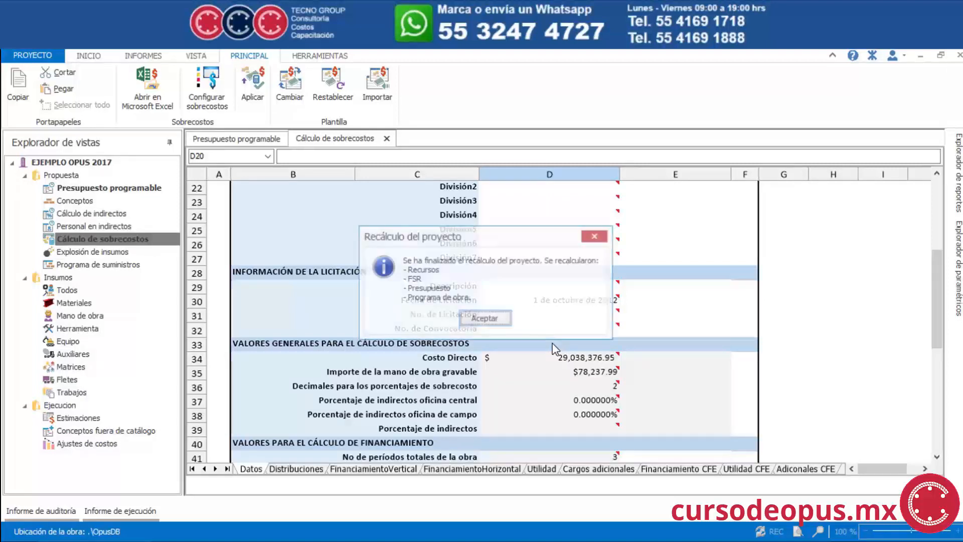
click(489, 317)
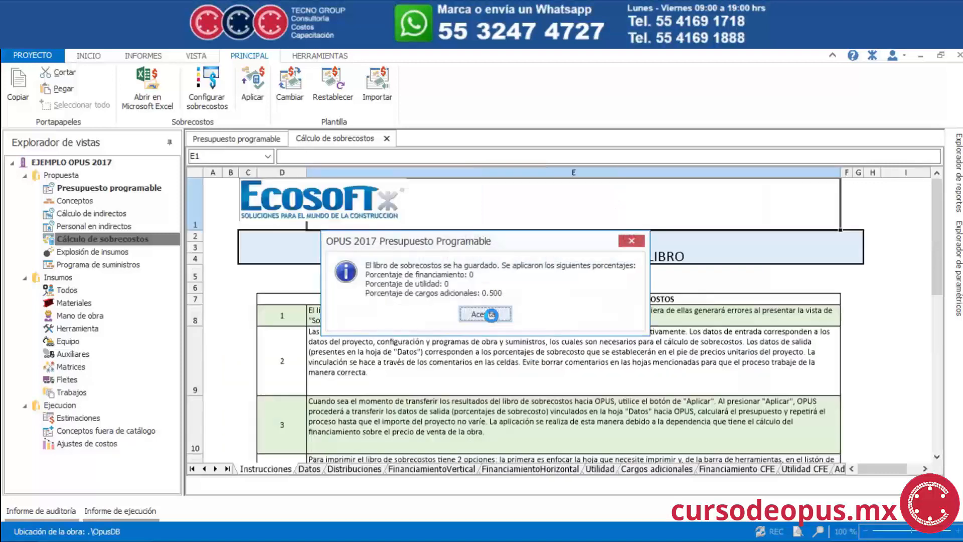
click(490, 315)
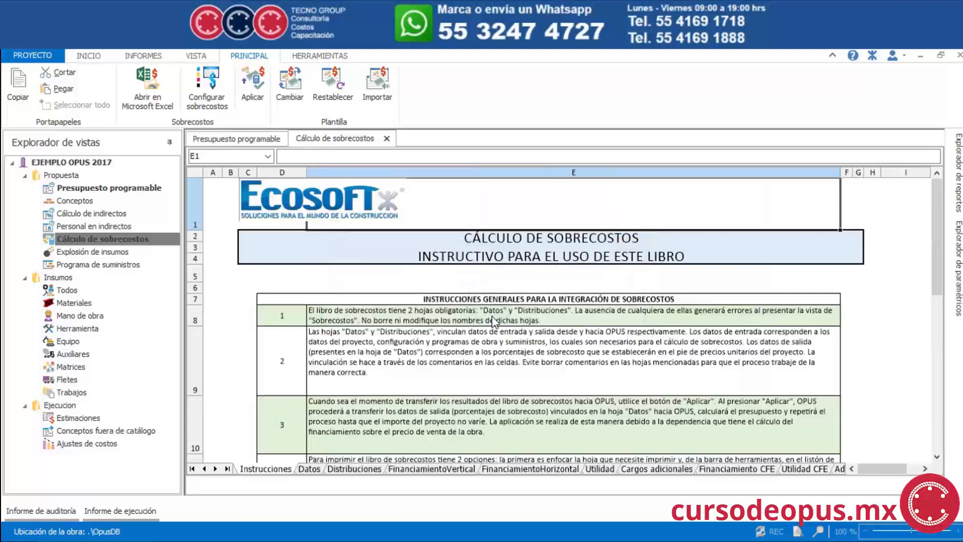